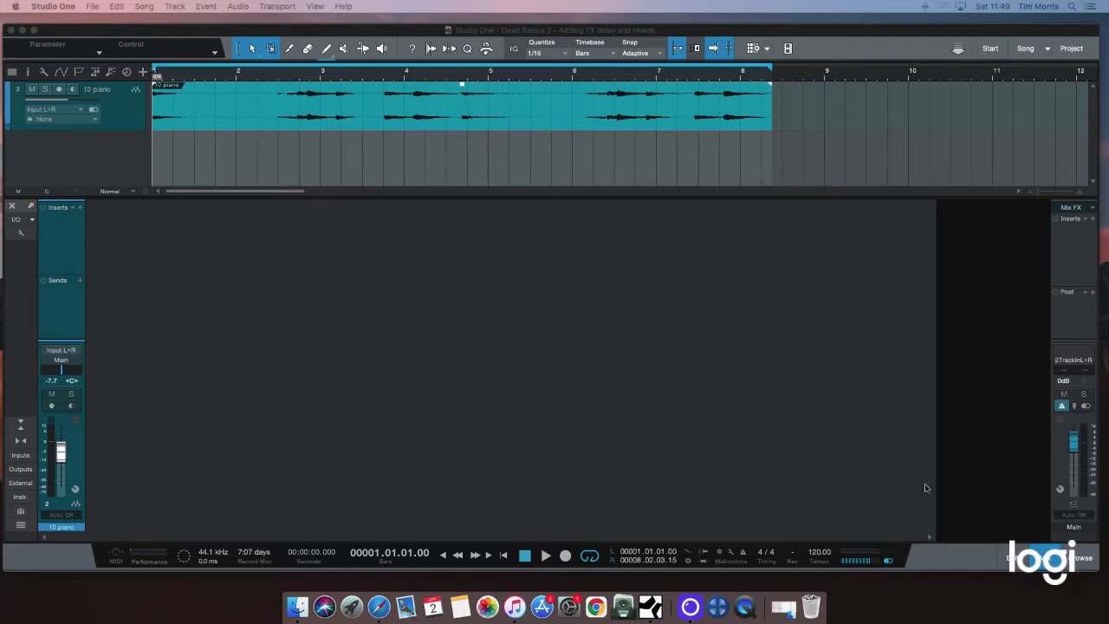
left_click(1081, 560)
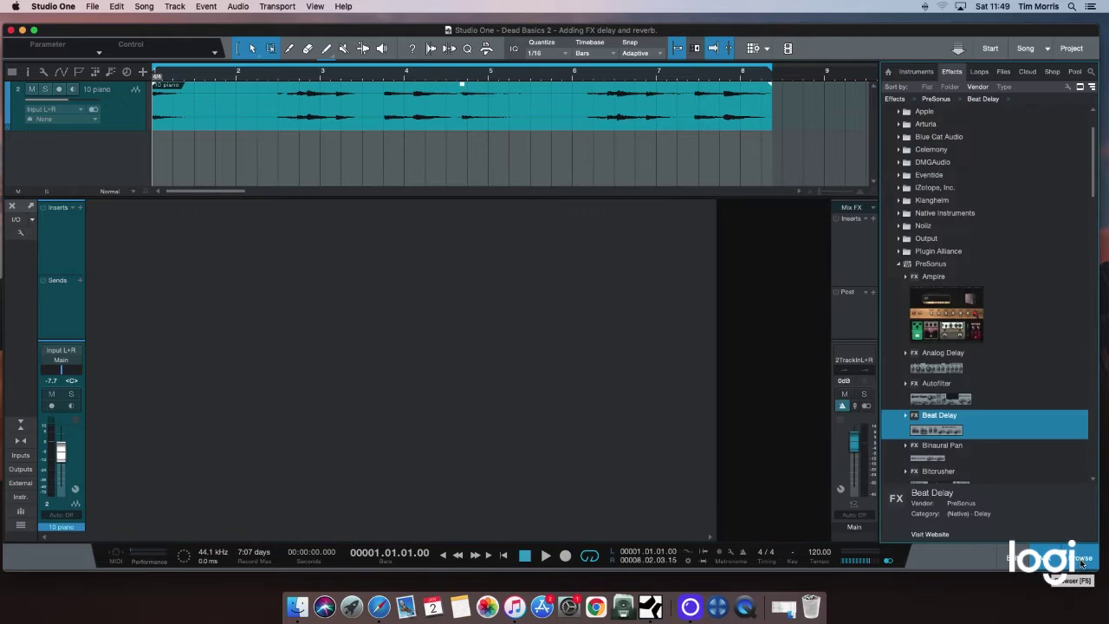
left_click(1081, 559)
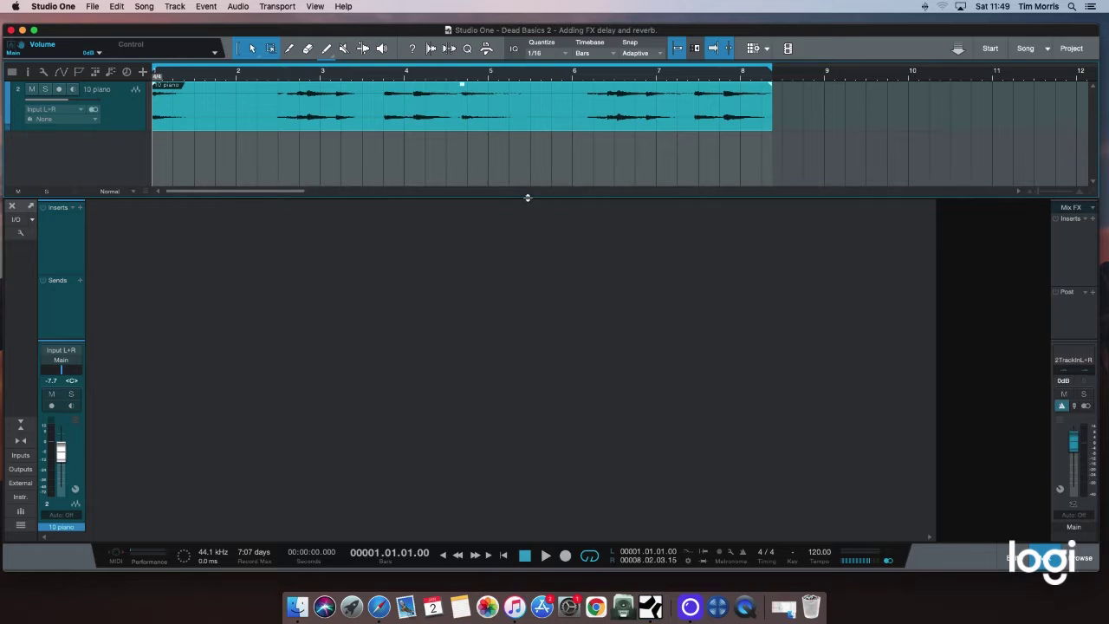
mouse_move(528, 198)
left_mouse_down()
mouse_move(528, 208)
mouse_move(528, 191)
left_mouse_up()
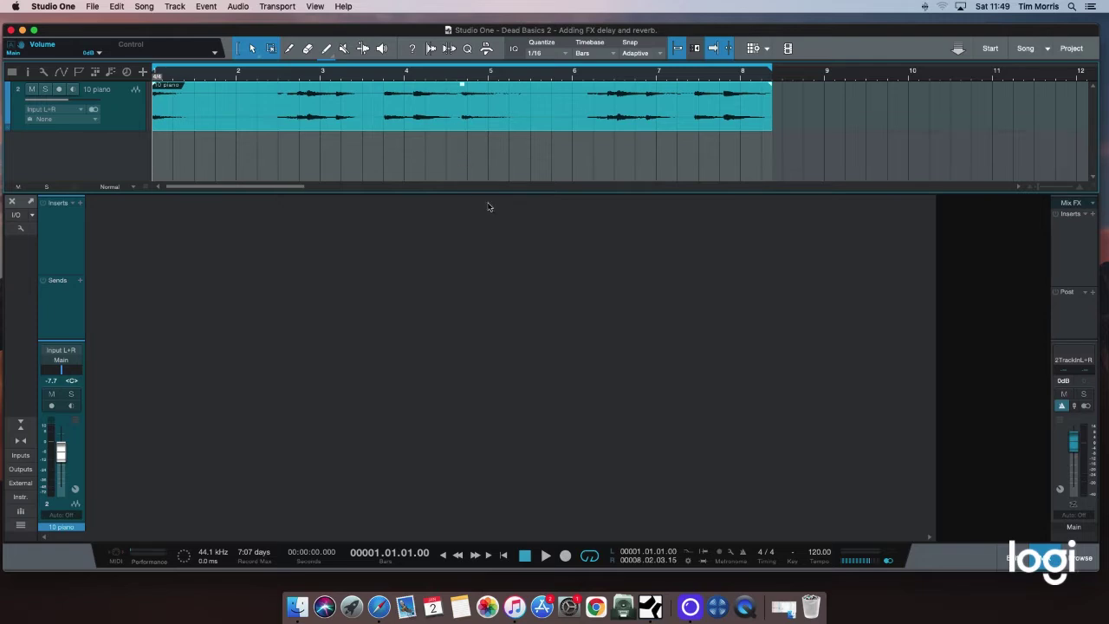
Play the dry piano track from the start of the song, stop playback and return to the beginning
key("space")
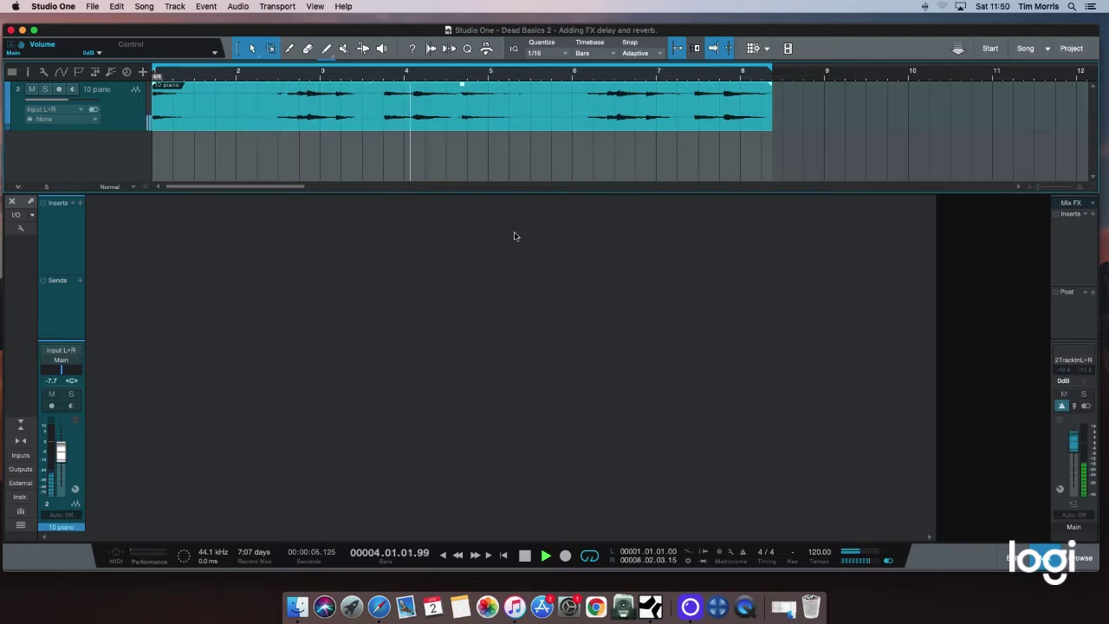
key("space")
key("comma")
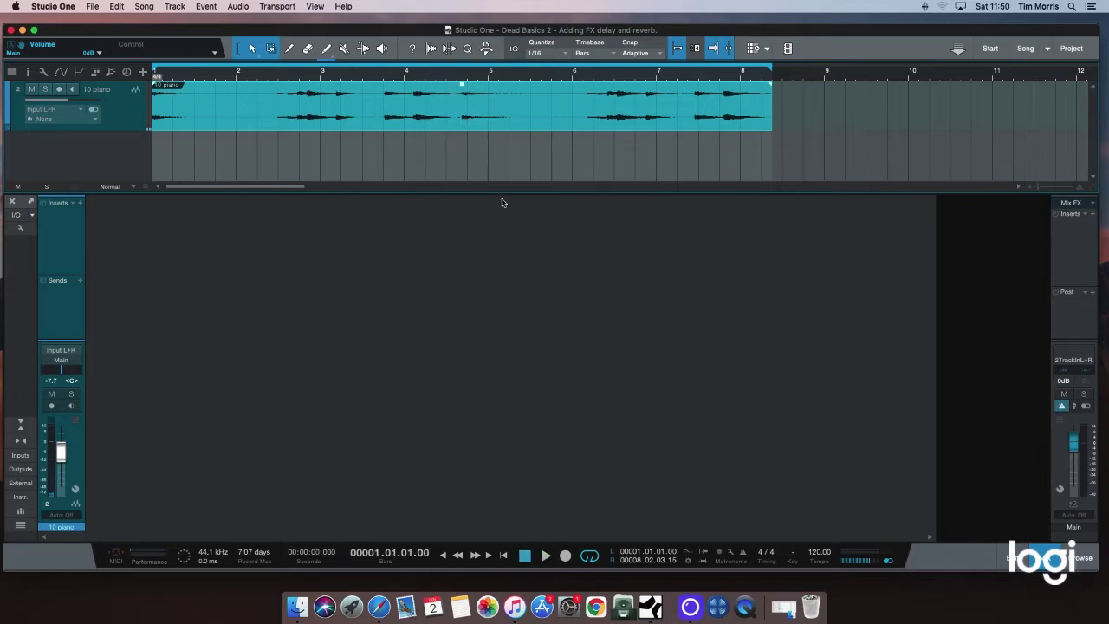
left_click_drag(502, 192, 502, 196)
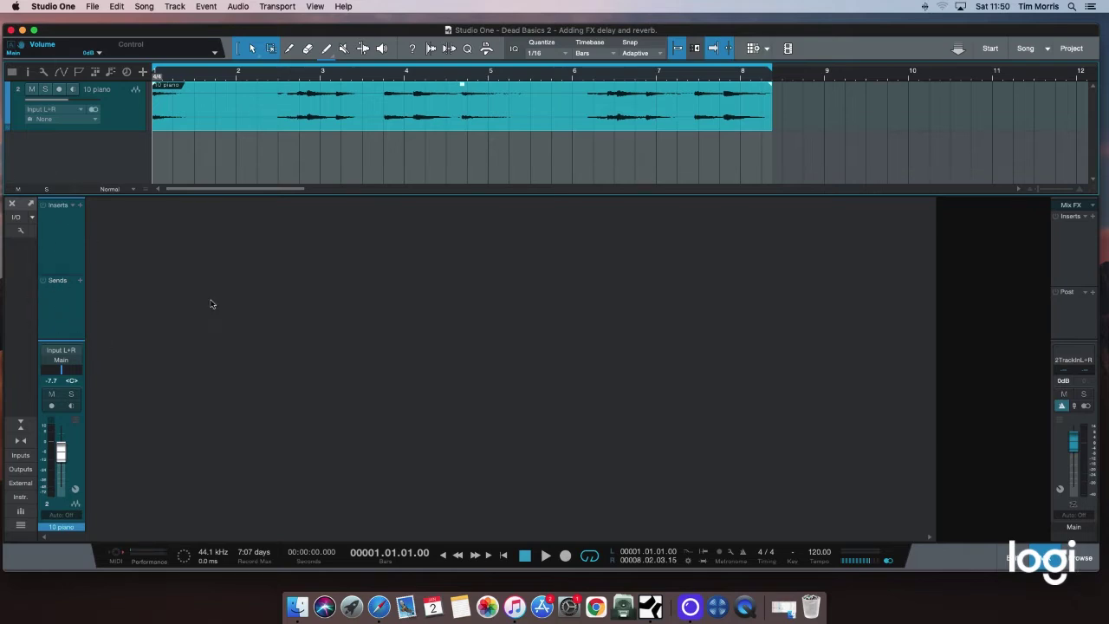
left_click(79, 206)
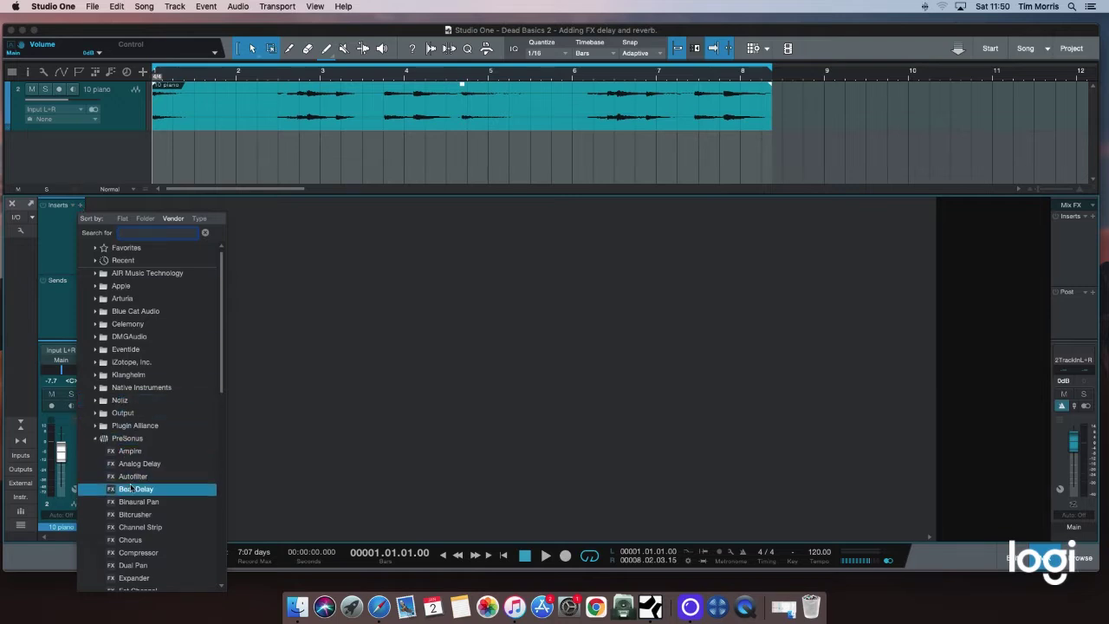
scroll(130, 416, "down", 5)
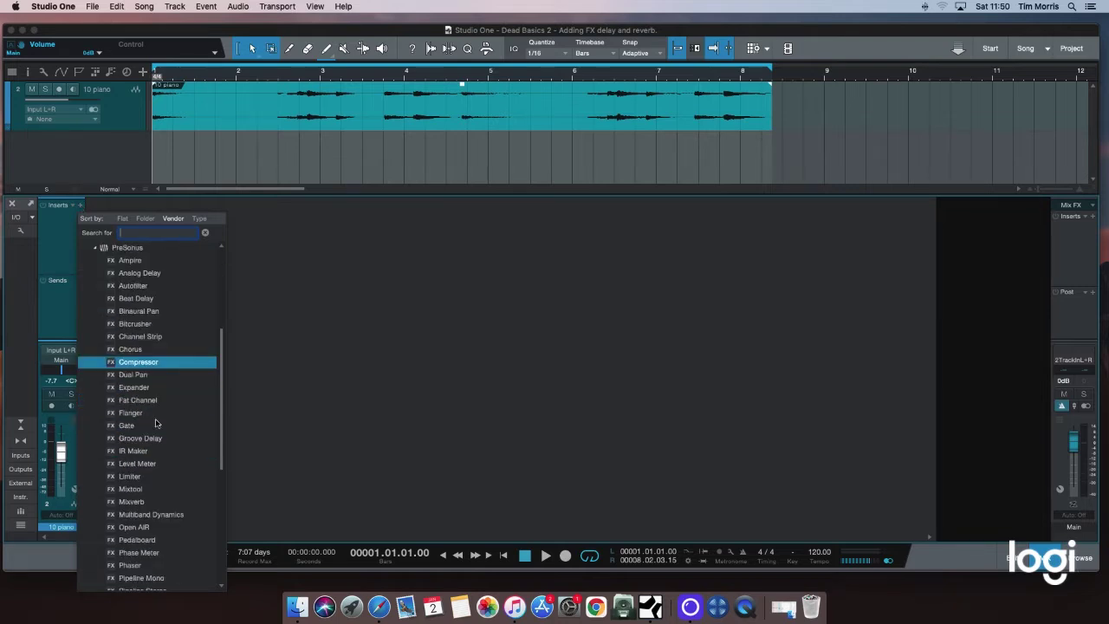
scroll(157, 423, "up", 5)
left_click(337, 338)
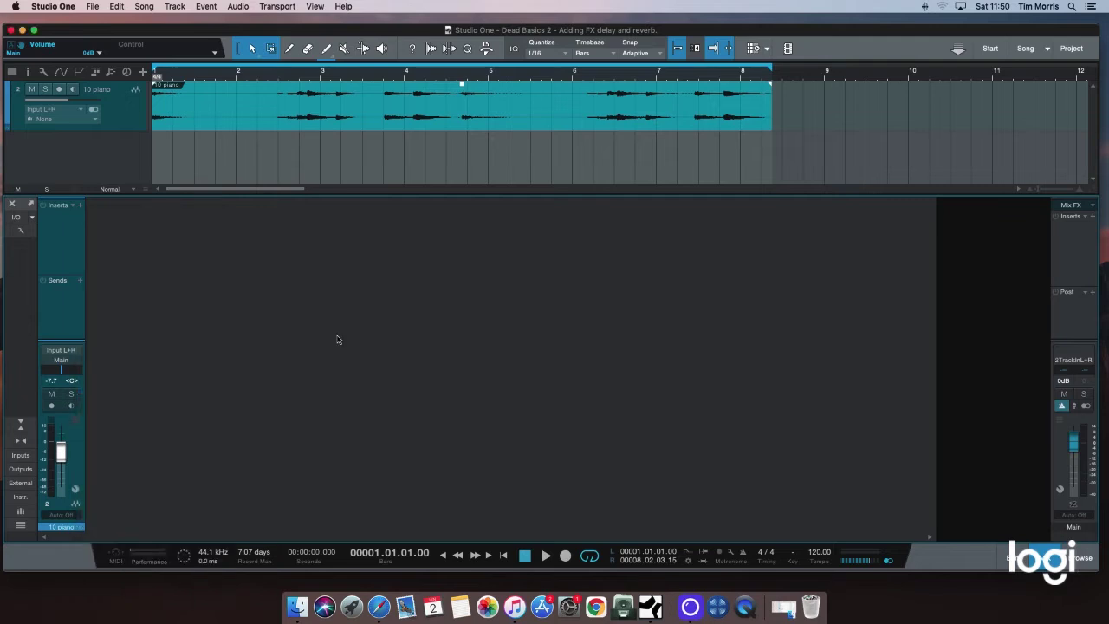
Load the Grand Piano FX chain from the Instruments presets into the piano channel's inserts
left_click(73, 206)
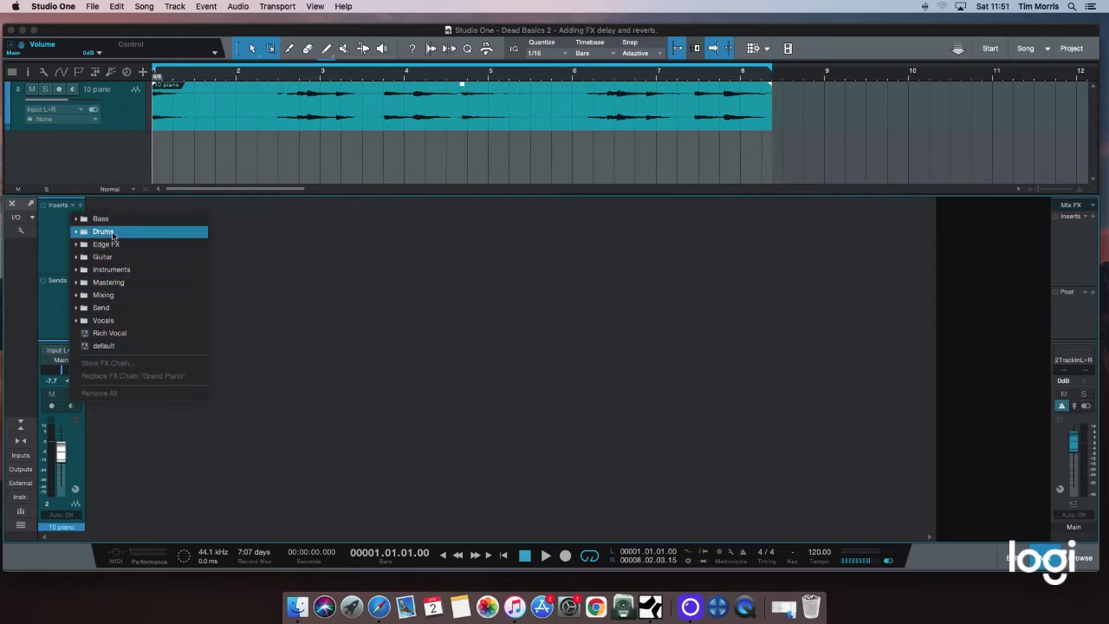
left_click(120, 321)
left_click(126, 218)
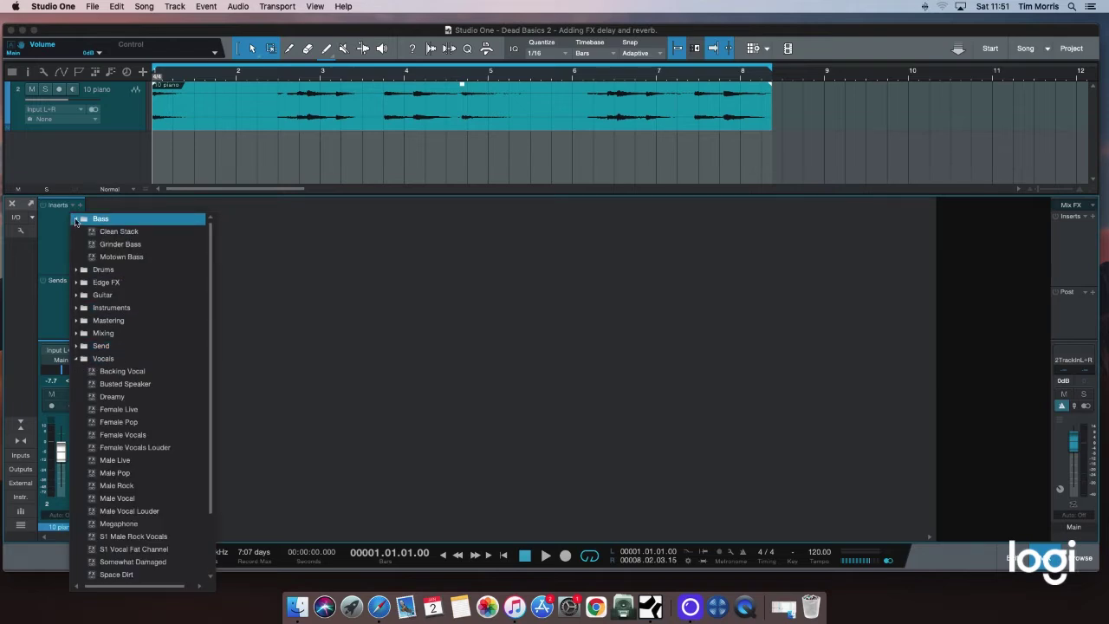
left_click(76, 222)
left_click(78, 320)
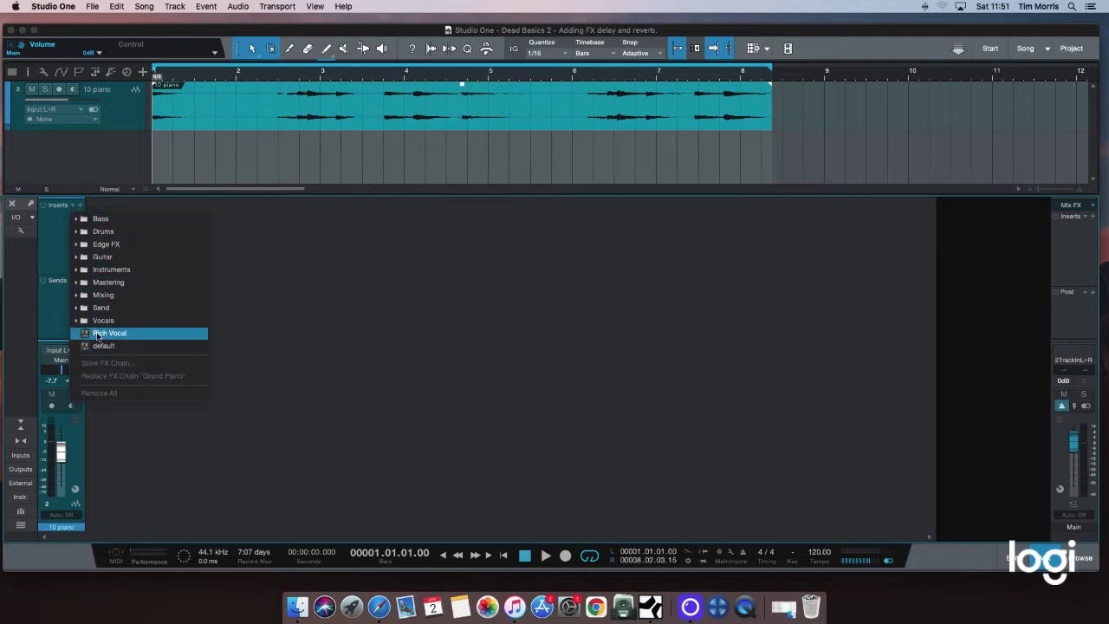
left_click(126, 219)
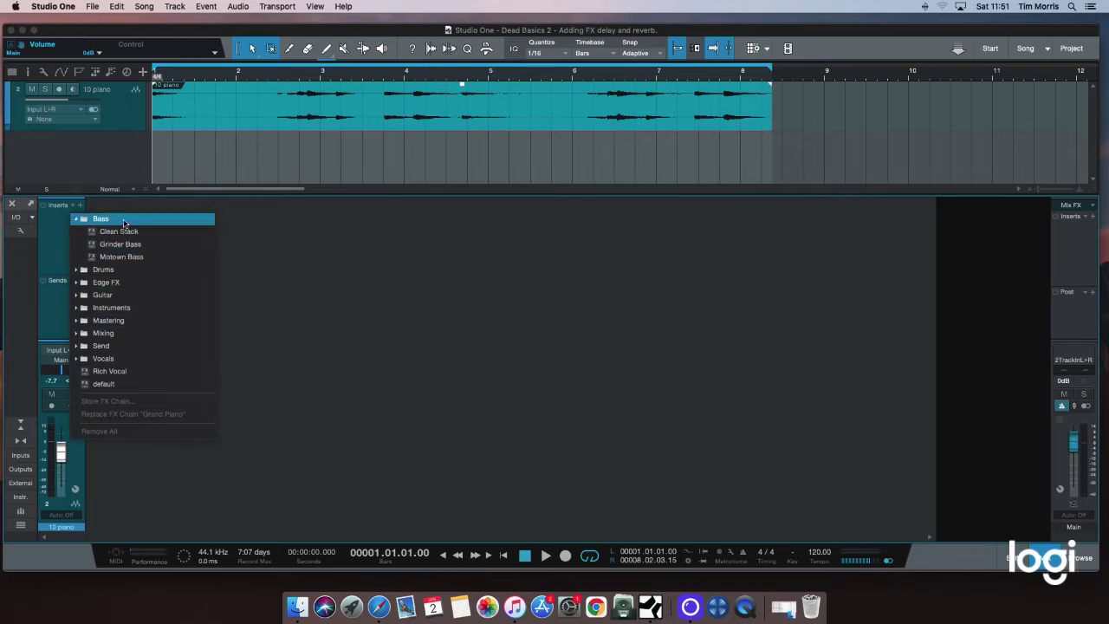
left_click(76, 220)
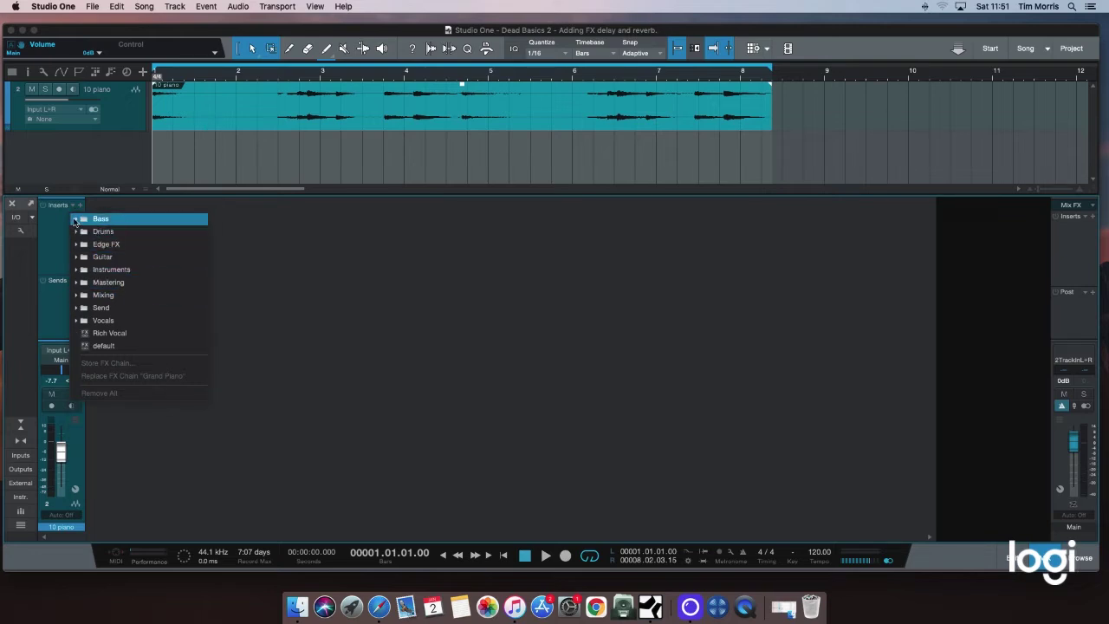
left_click(76, 271)
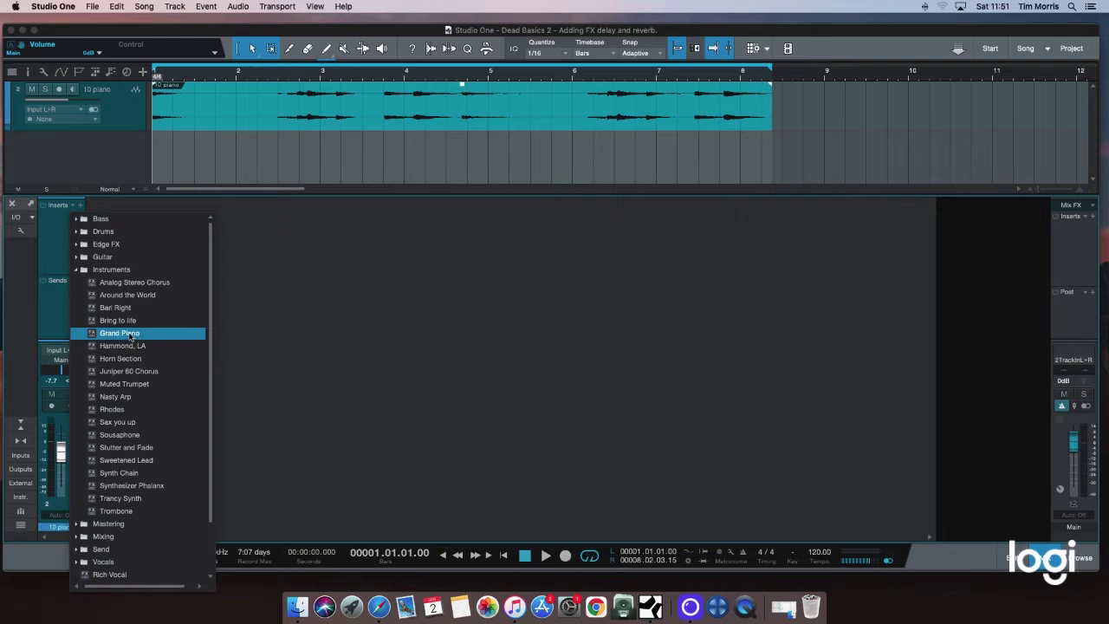
left_click(130, 336)
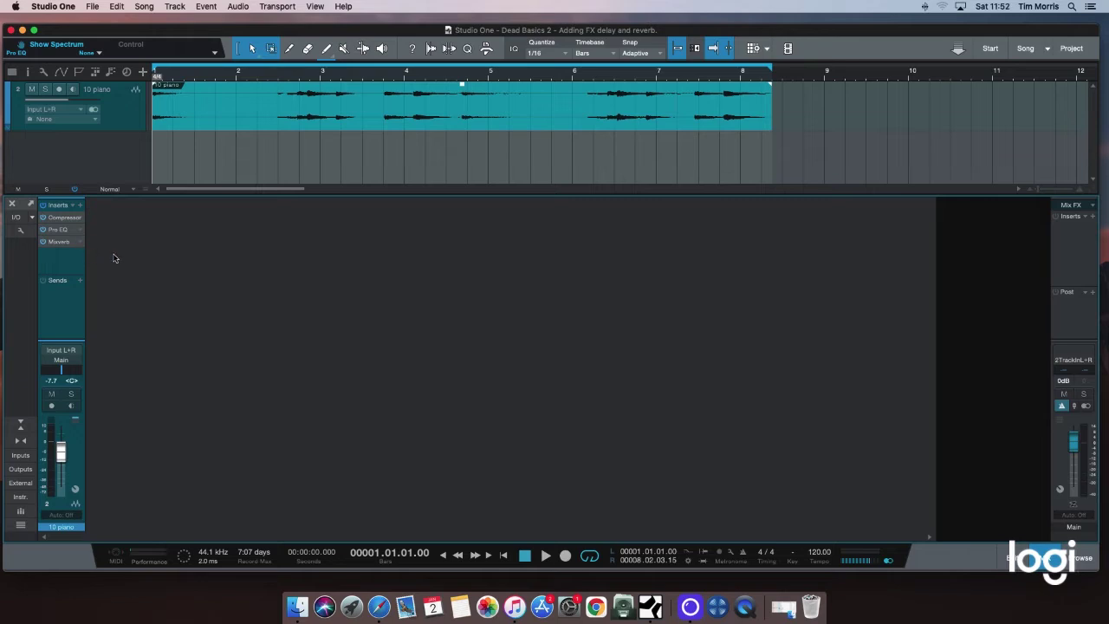
Remove all effects from the piano channel's inserts
left_click(73, 206)
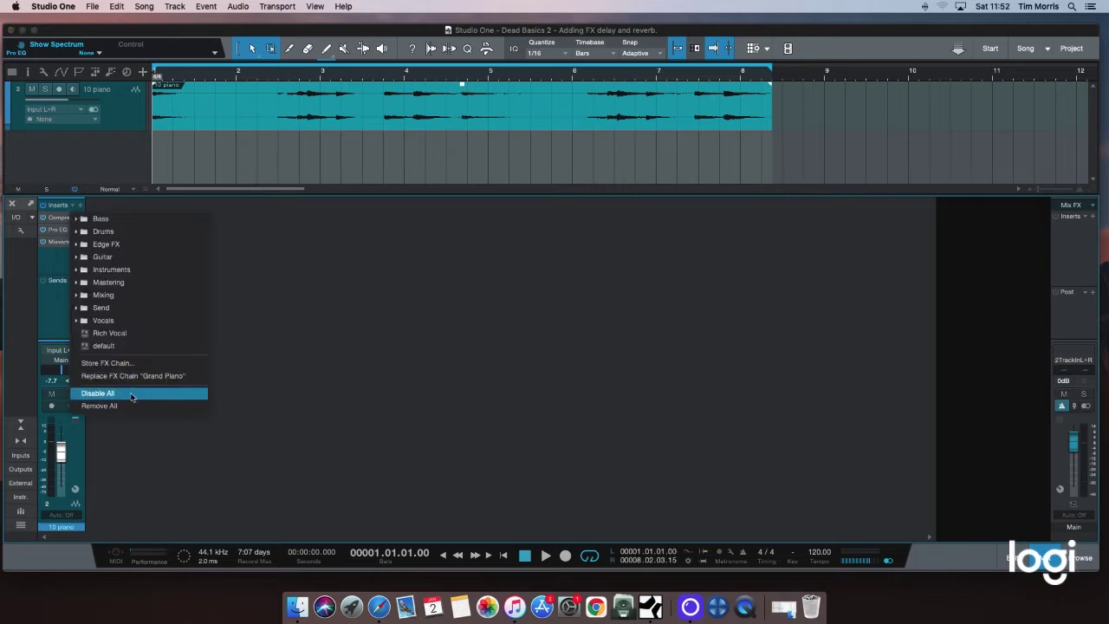
left_click(134, 406)
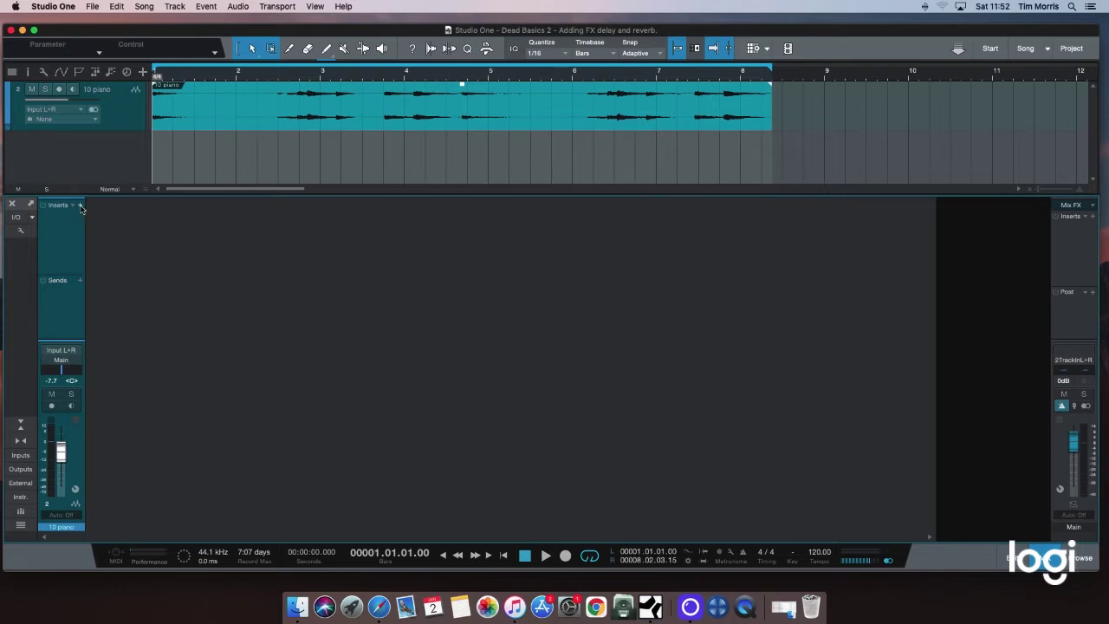
Insert the PreSonus Beat Delay on the piano channel from its insert list and close the plug-in window
left_click(80, 206)
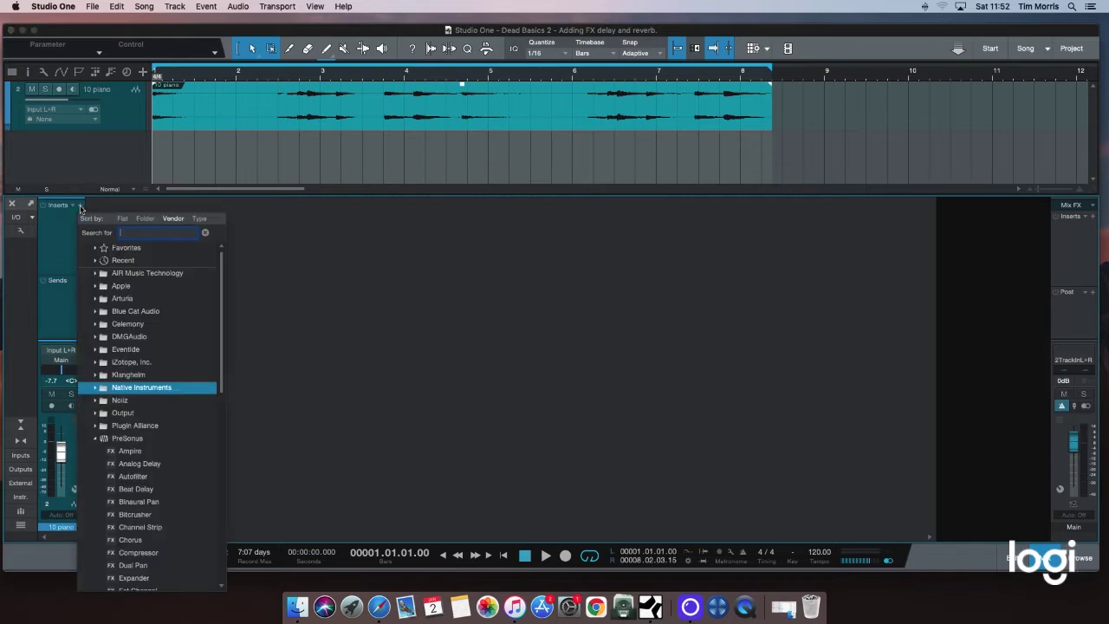
left_click(158, 490)
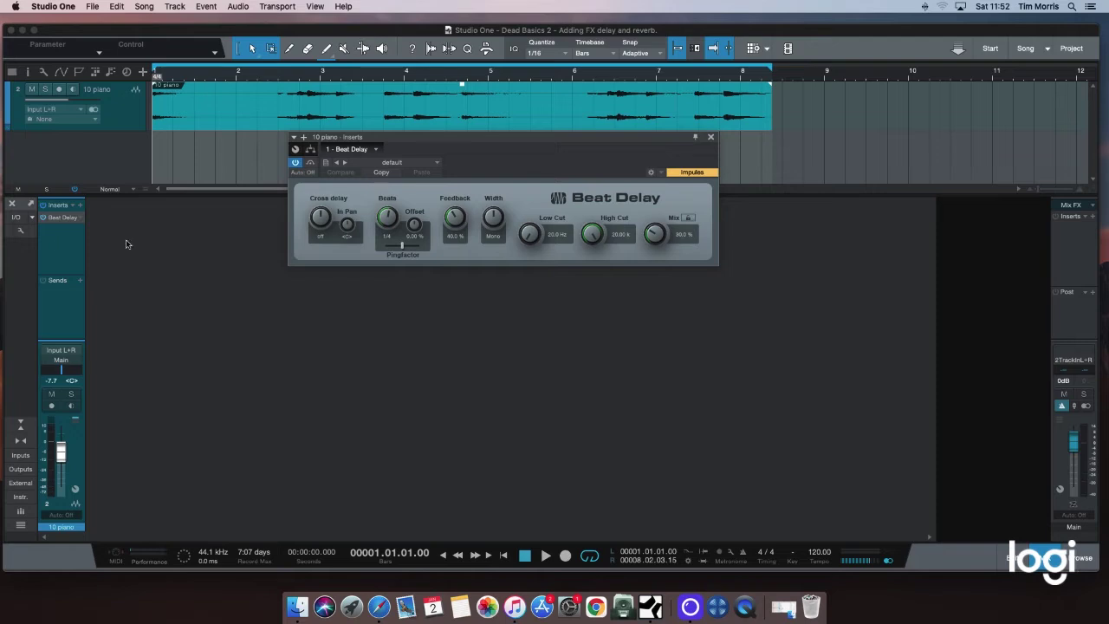
left_click(711, 138)
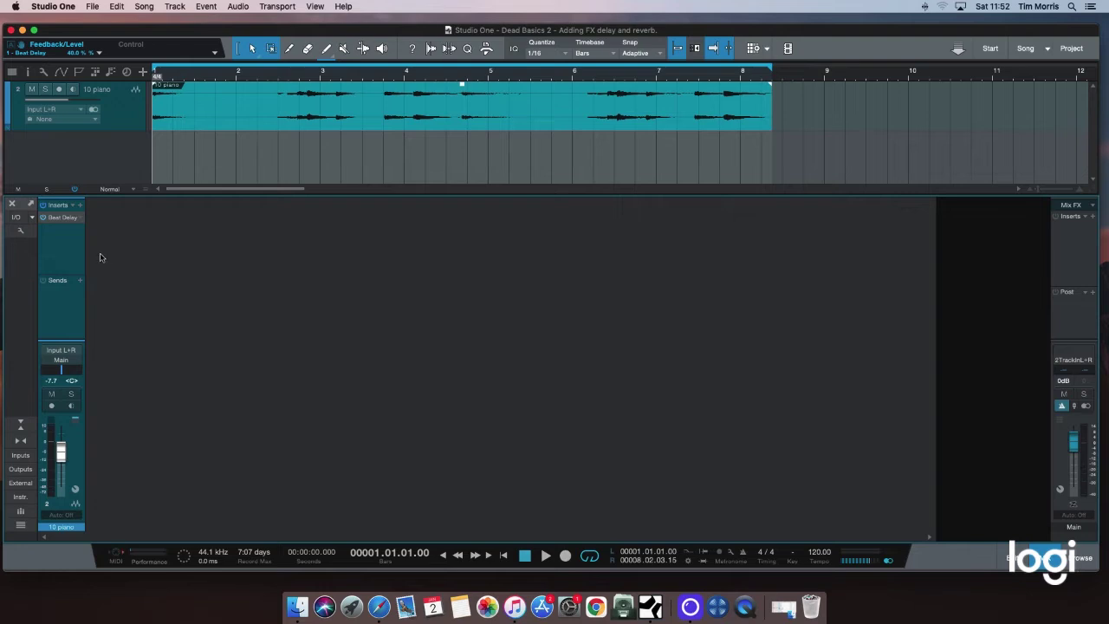
Add a second Beat Delay to the piano channel's inserts from the effects browser and close its window
left_click(1085, 562)
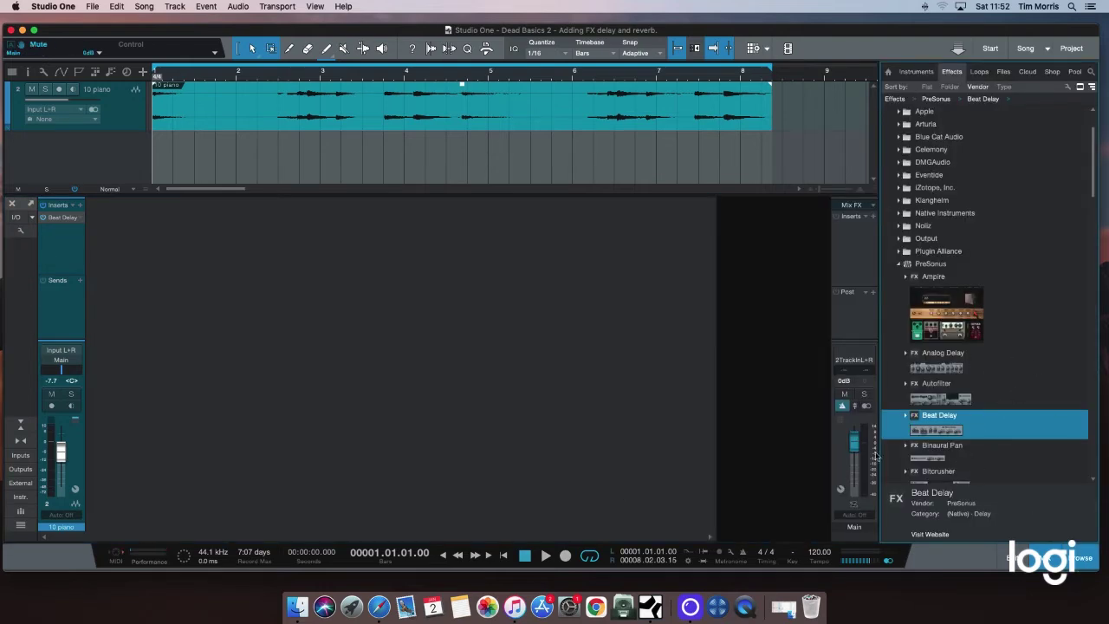
left_click_drag(960, 430, 65, 250)
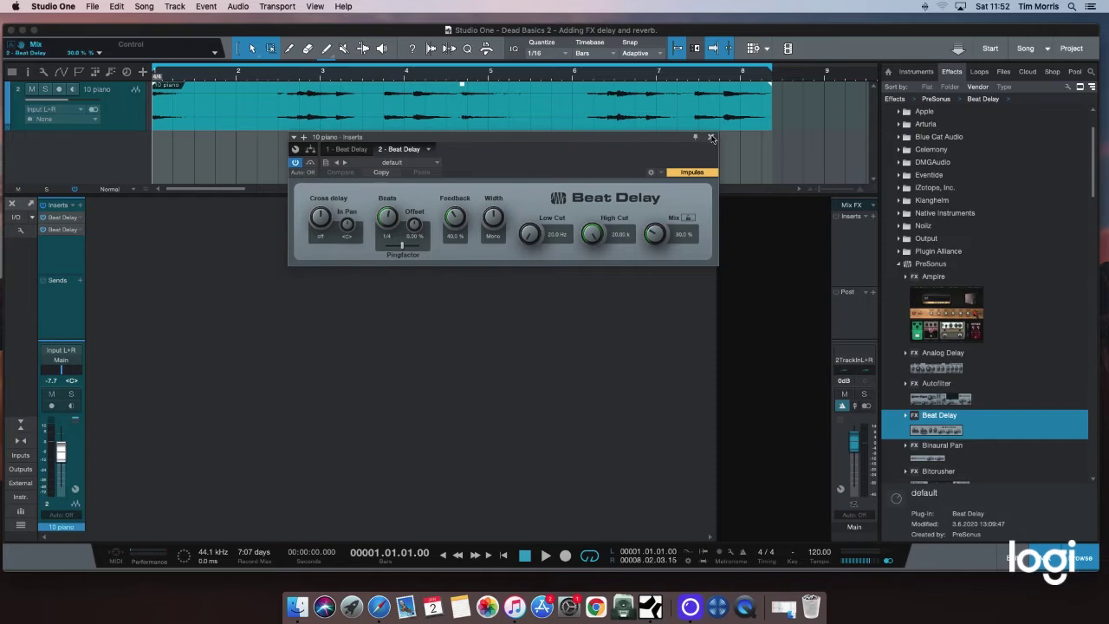
left_click(711, 139)
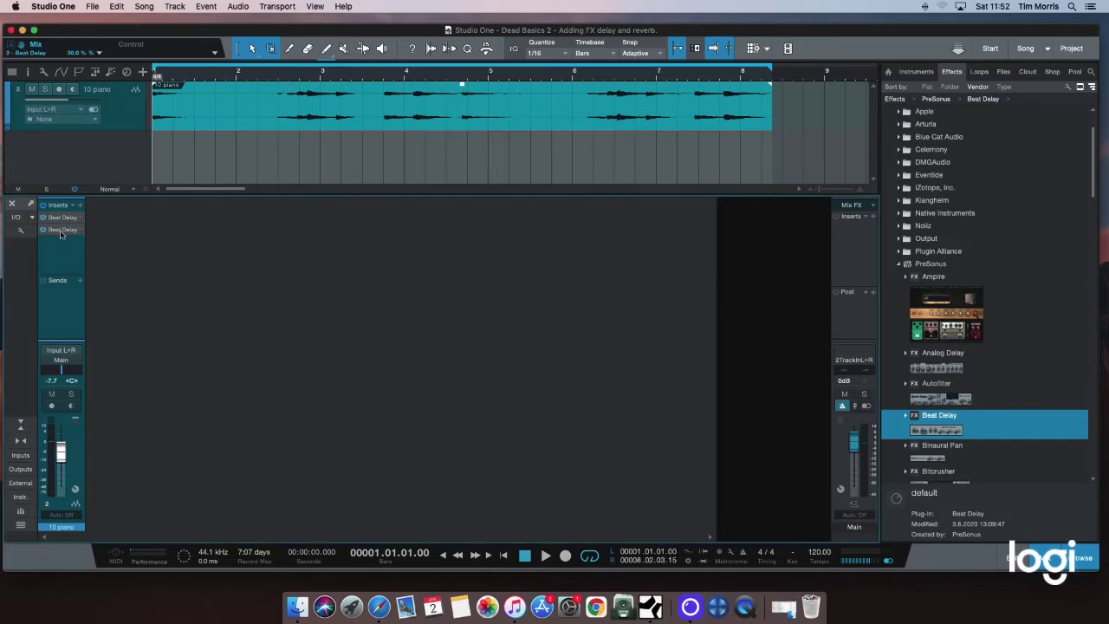
Remove the second Beat Delay from the piano channel's inserts
left_click(80, 232)
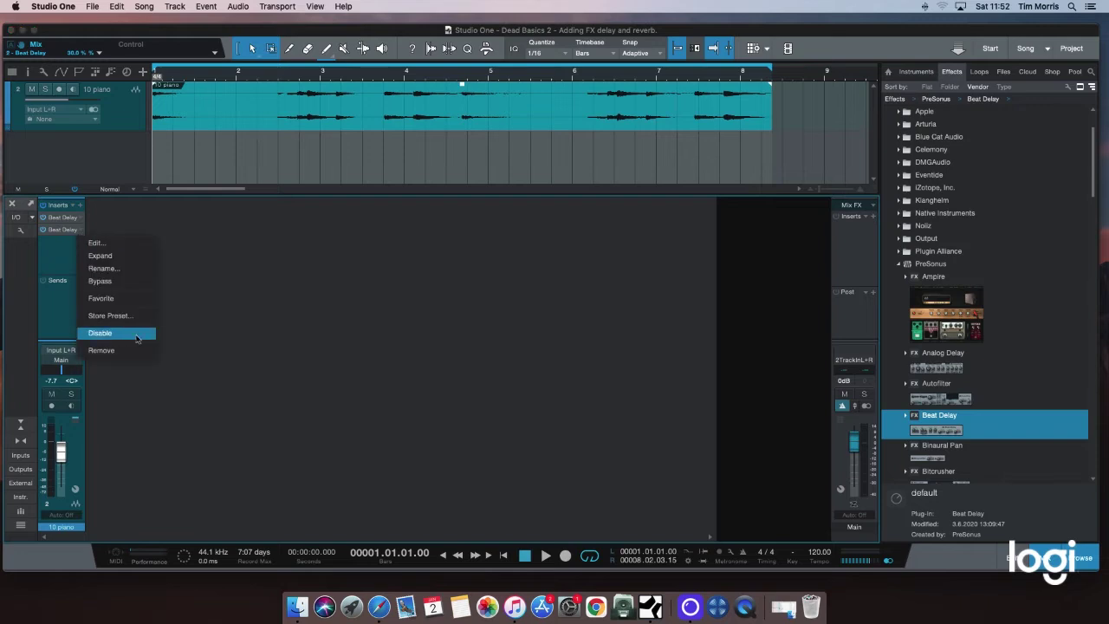
left_click(134, 350)
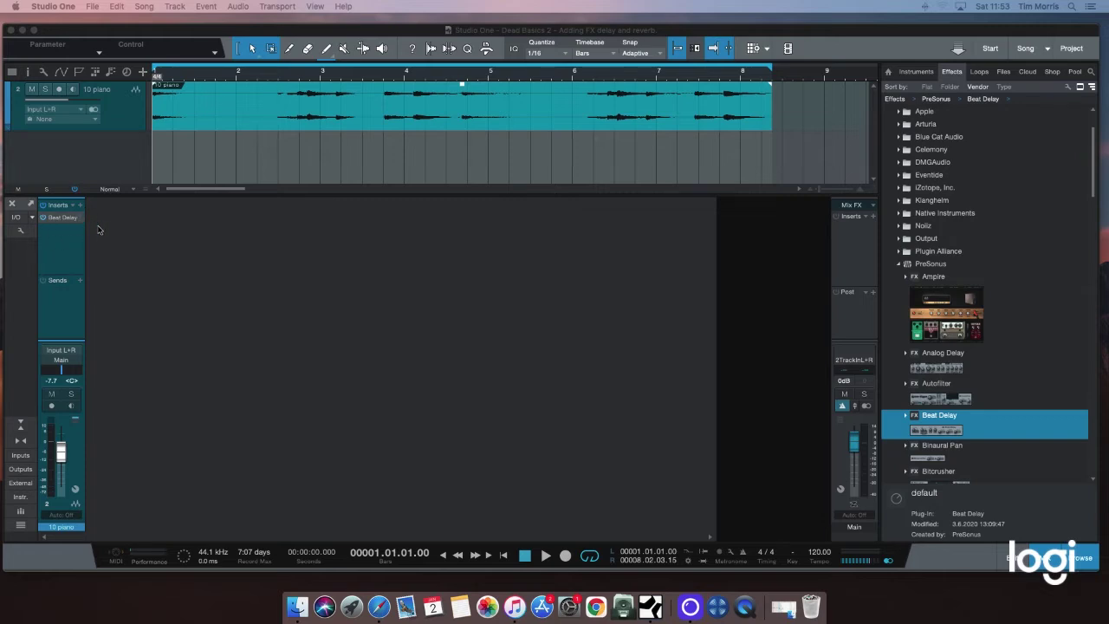
Open the piano channel's Beat Delay over the mixer area and switch it off and on from the insert slot
left_click(66, 218)
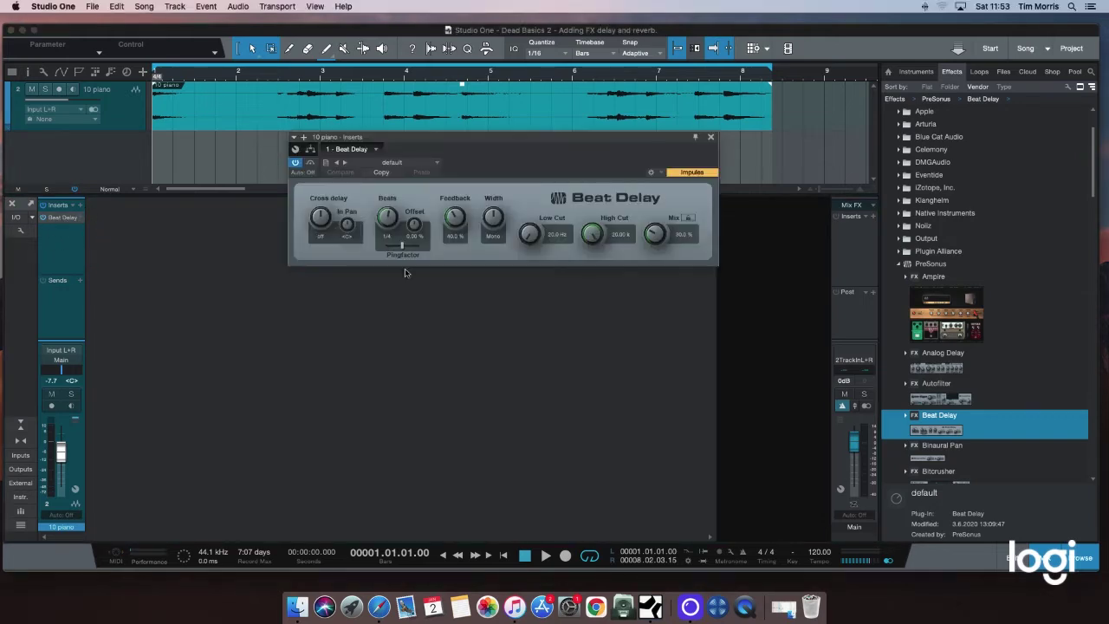
left_click_drag(490, 143, 422, 232)
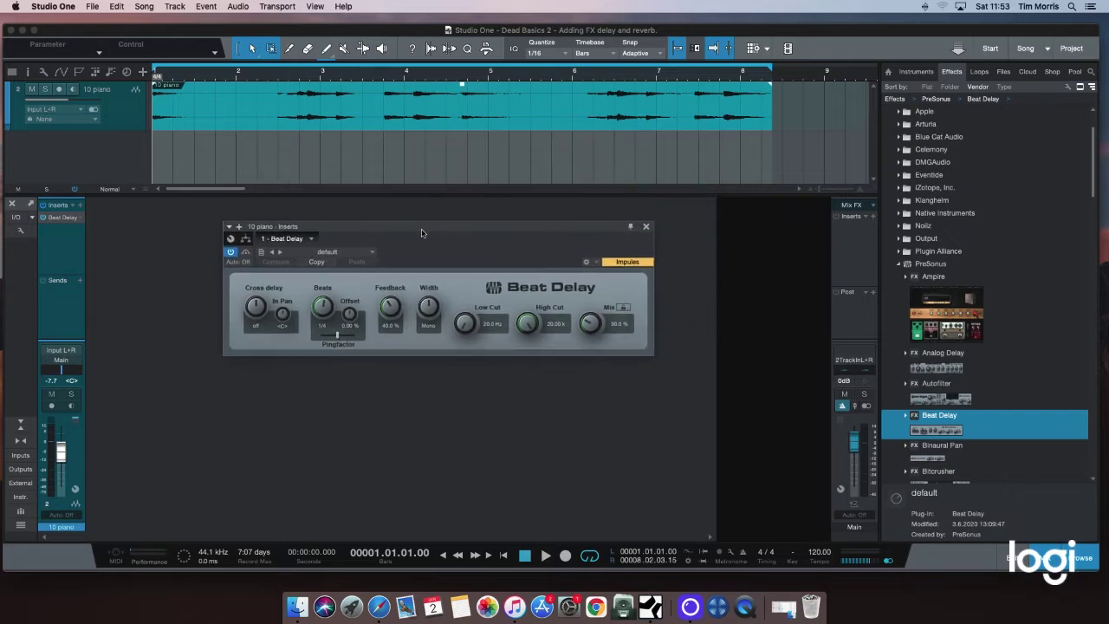
left_click(43, 217)
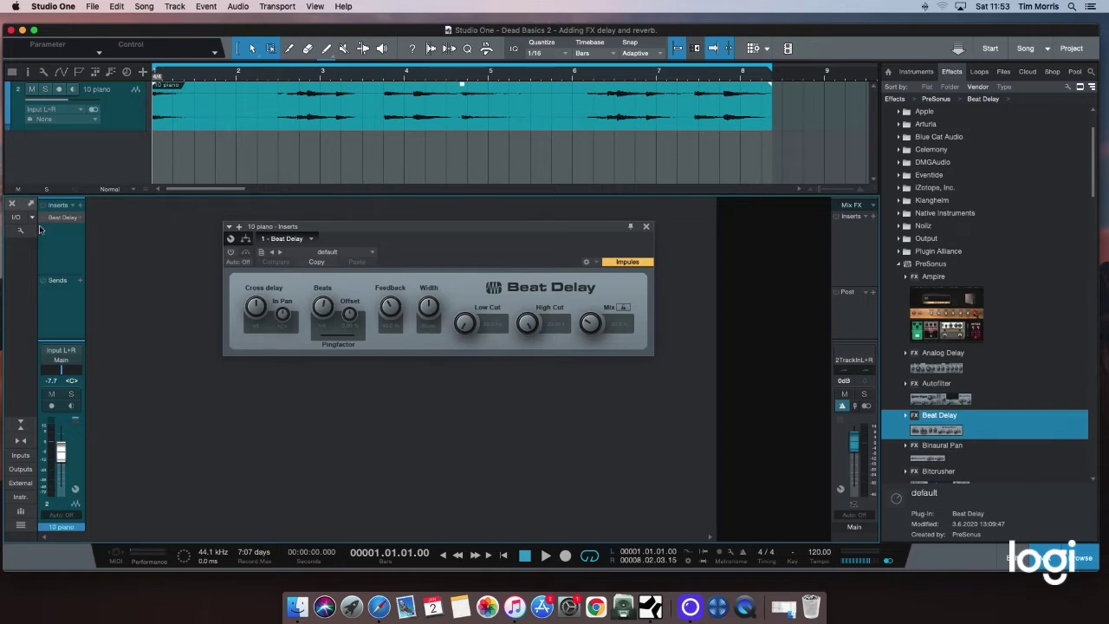
left_click(43, 217)
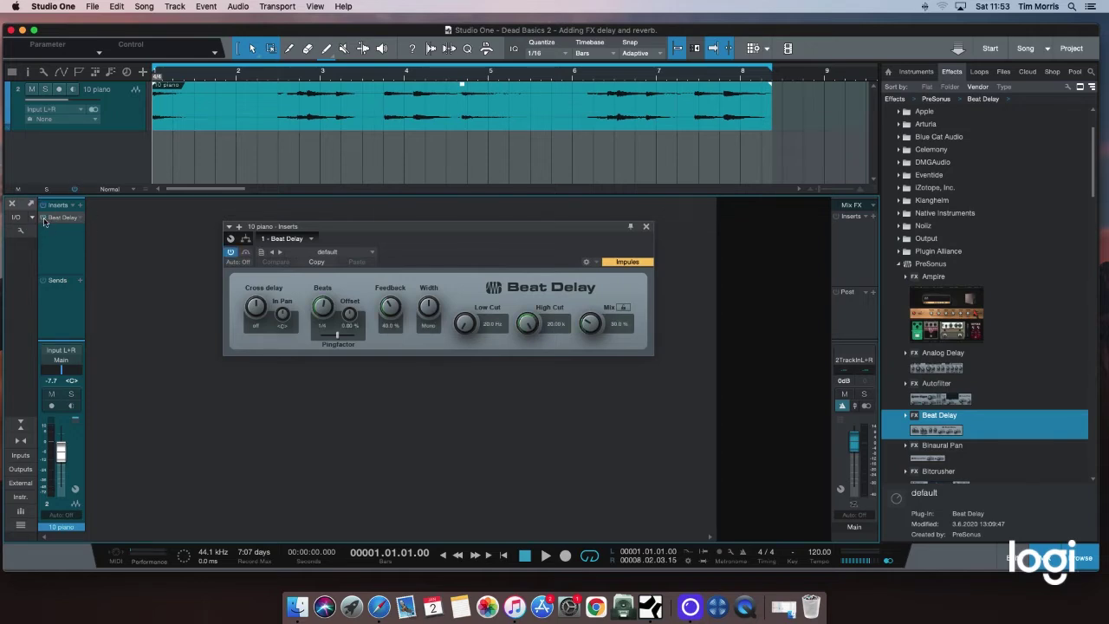
Deactivate and reactivate the Beat Delay from within its plug-in window
left_click(231, 252)
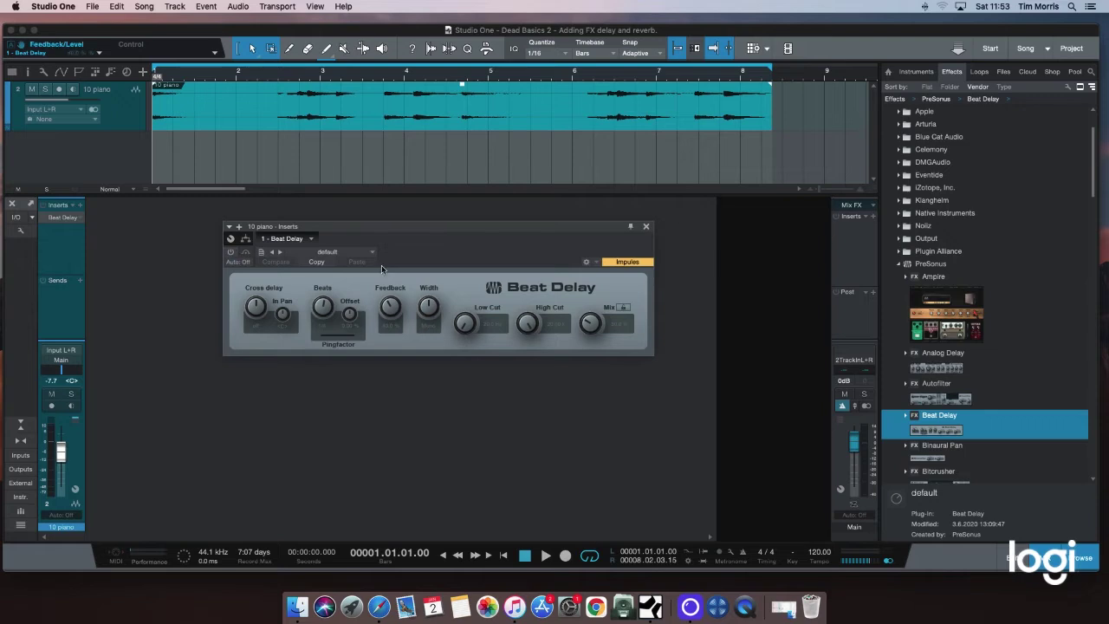
left_click_drag(444, 227, 421, 217)
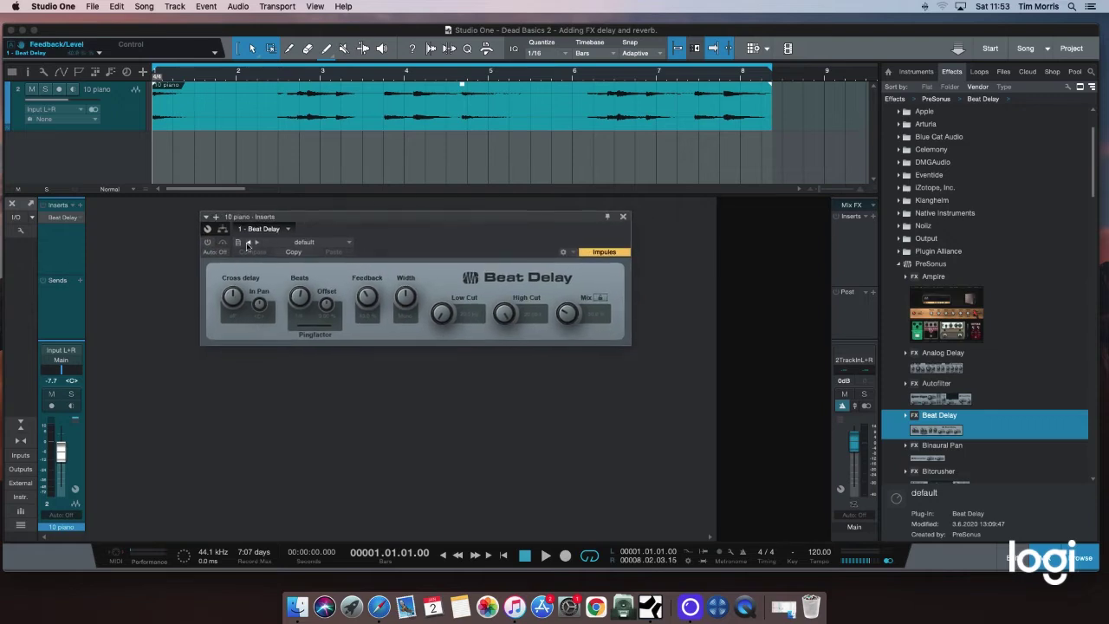
left_click(208, 243)
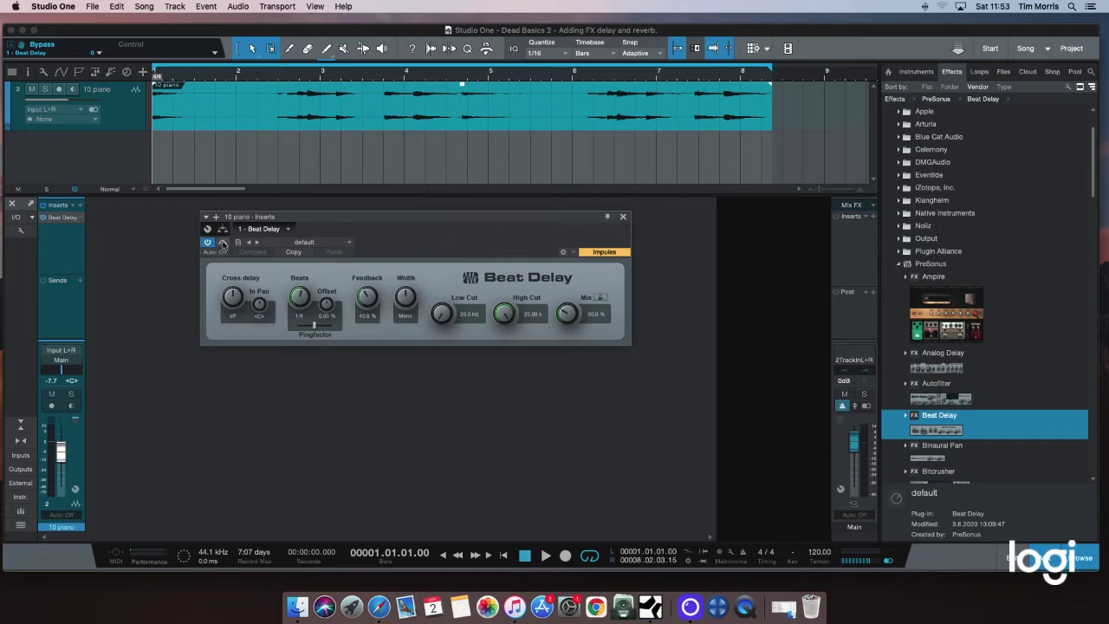
Try the Beat Delay's bypass and deactivate the effect in its plug-in window
left_click(223, 244)
left_click(207, 242)
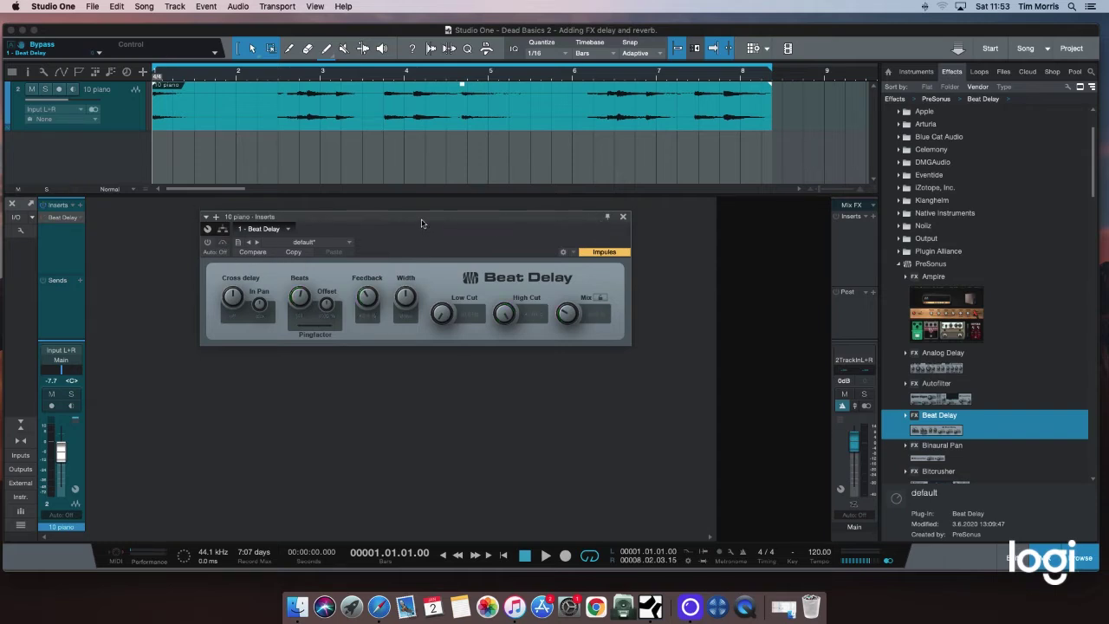
left_click_drag(420, 217, 430, 220)
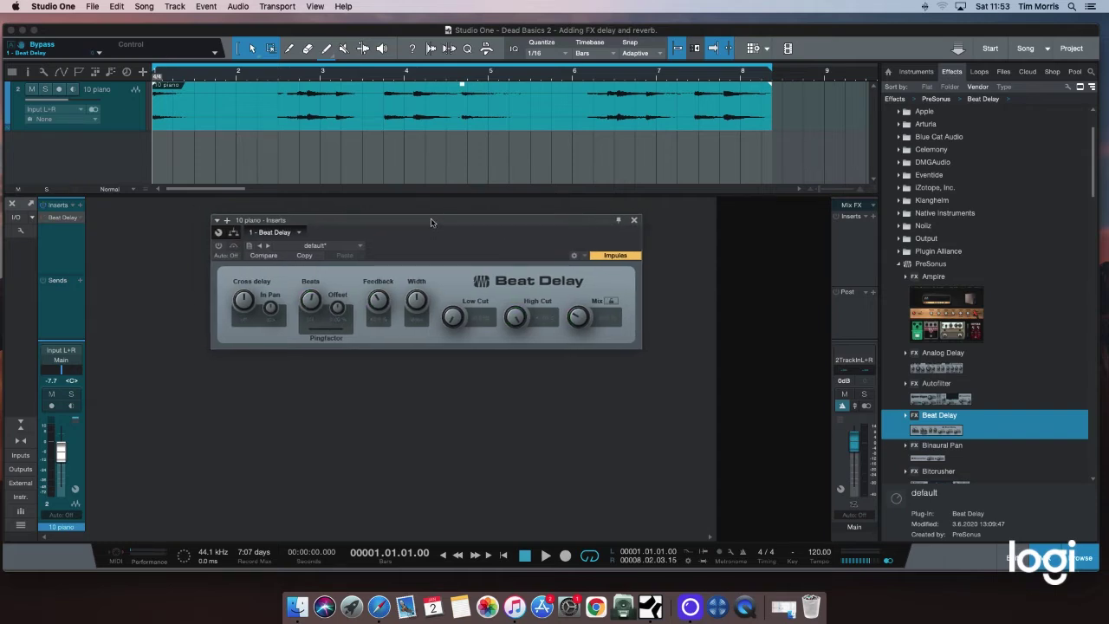
Switch the Beat Delay back on, and toggle all of the piano channel's inserts off and on together
left_click(44, 218)
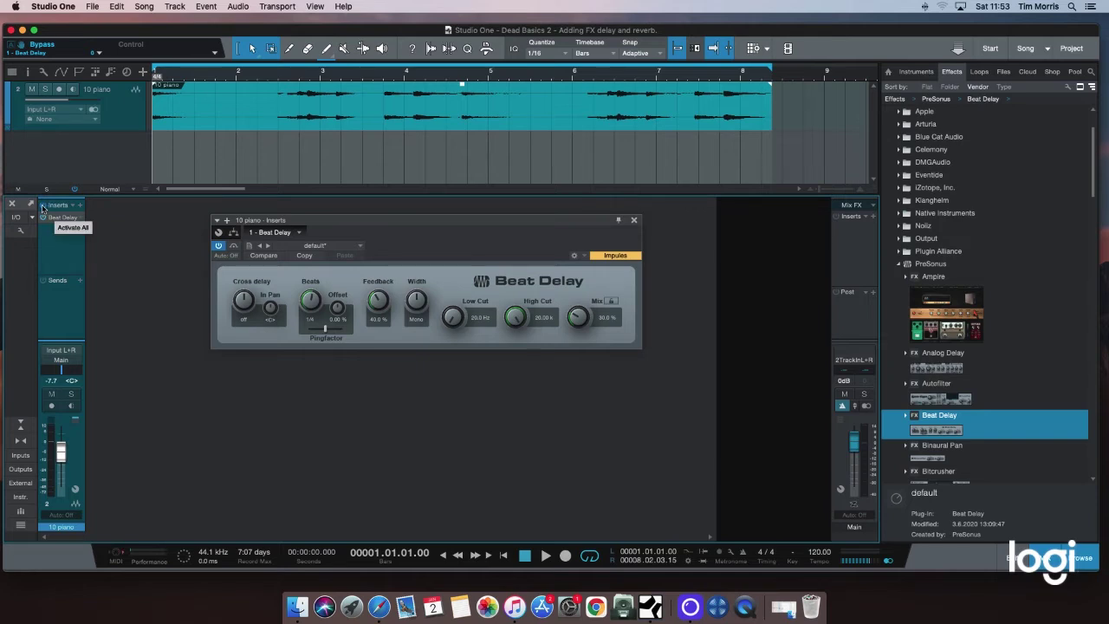
left_click(43, 207)
left_click(43, 208)
left_click(44, 208)
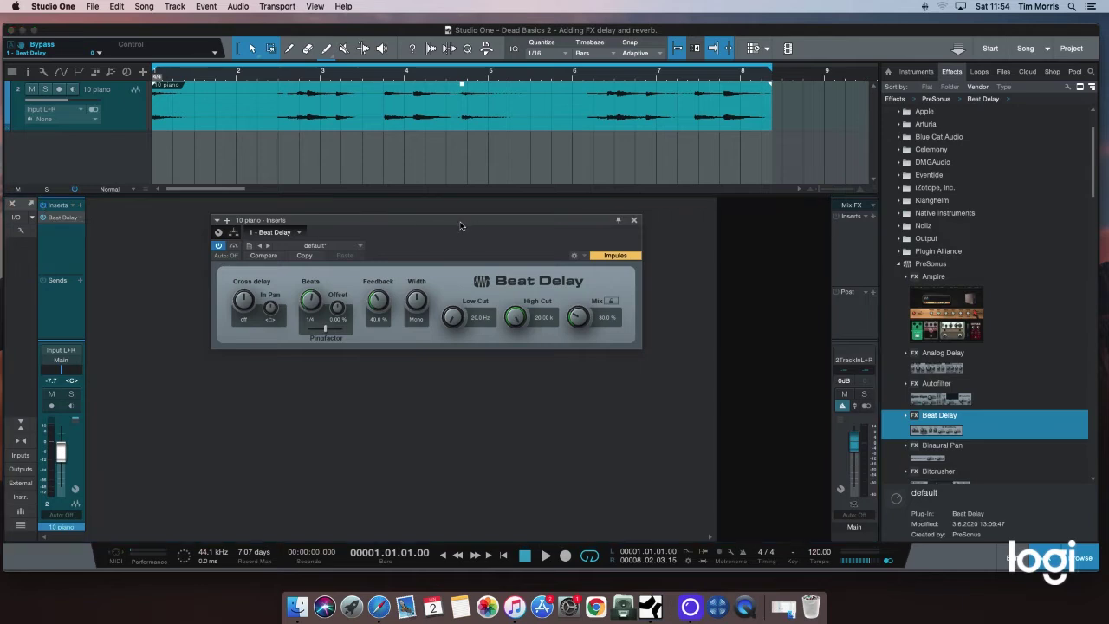
Move the Beat Delay window up over the arrangement and play the piano track through the delay
left_click_drag(463, 220, 449, 221)
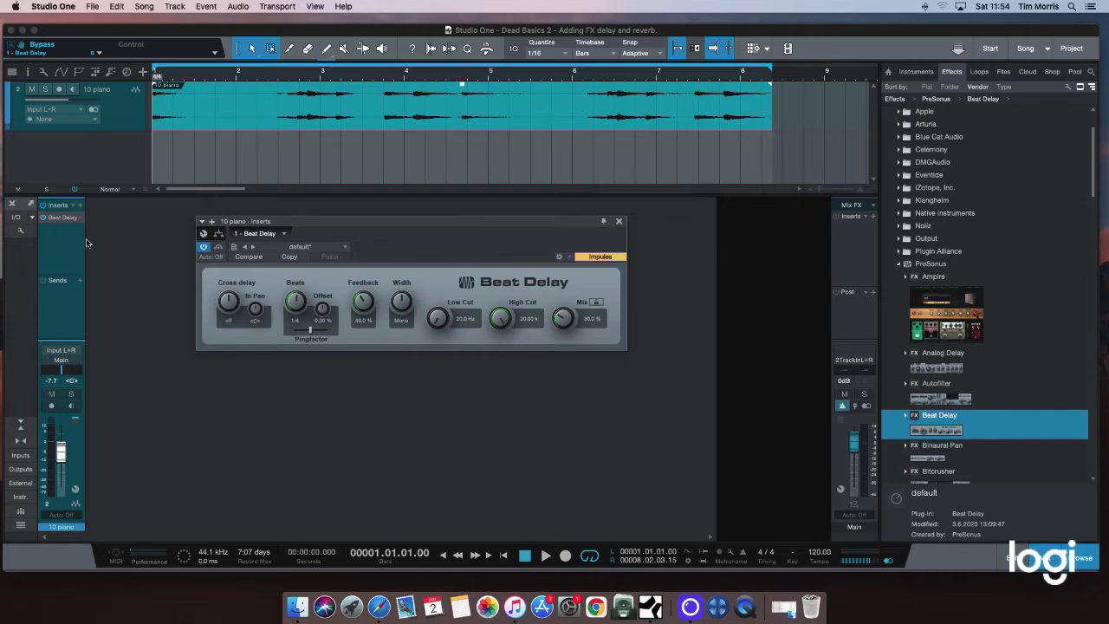
left_click_drag(501, 223, 550, 167)
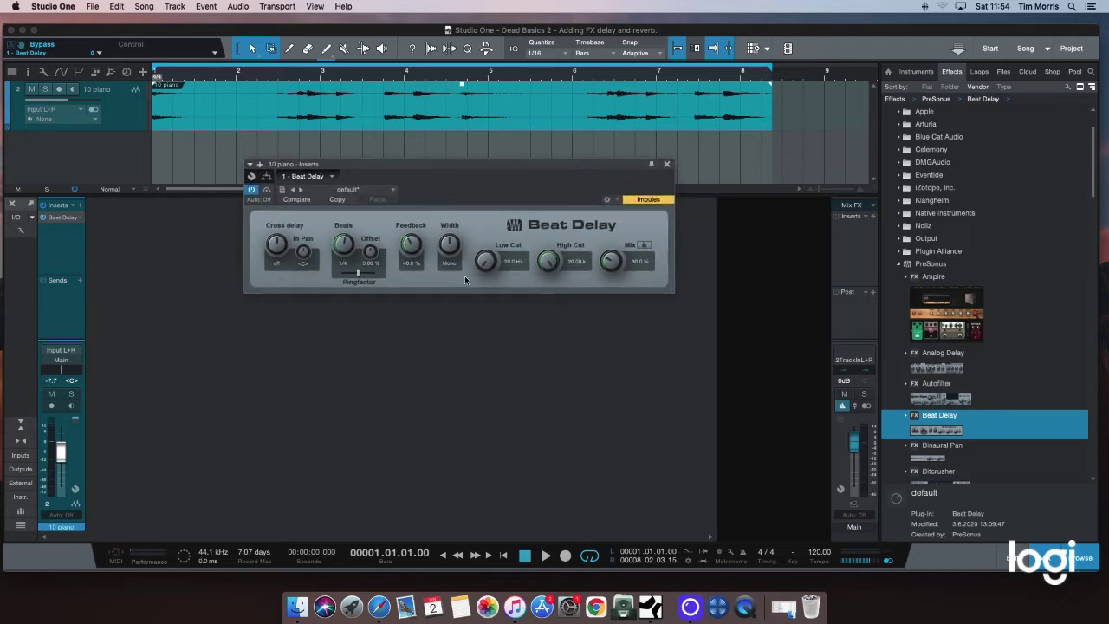
key("space")
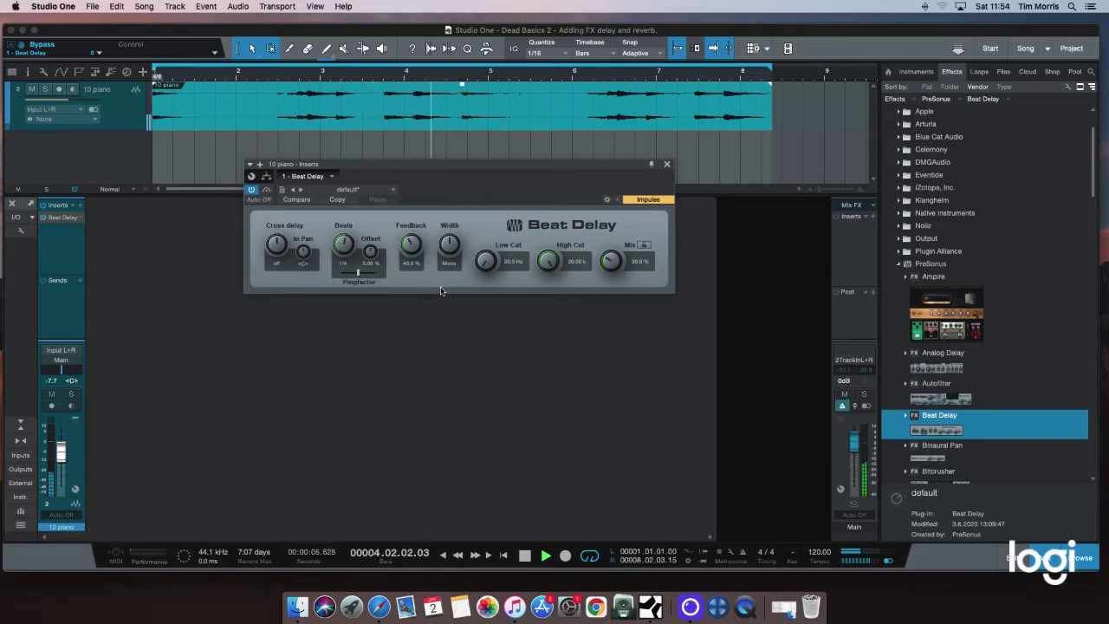
key("space")
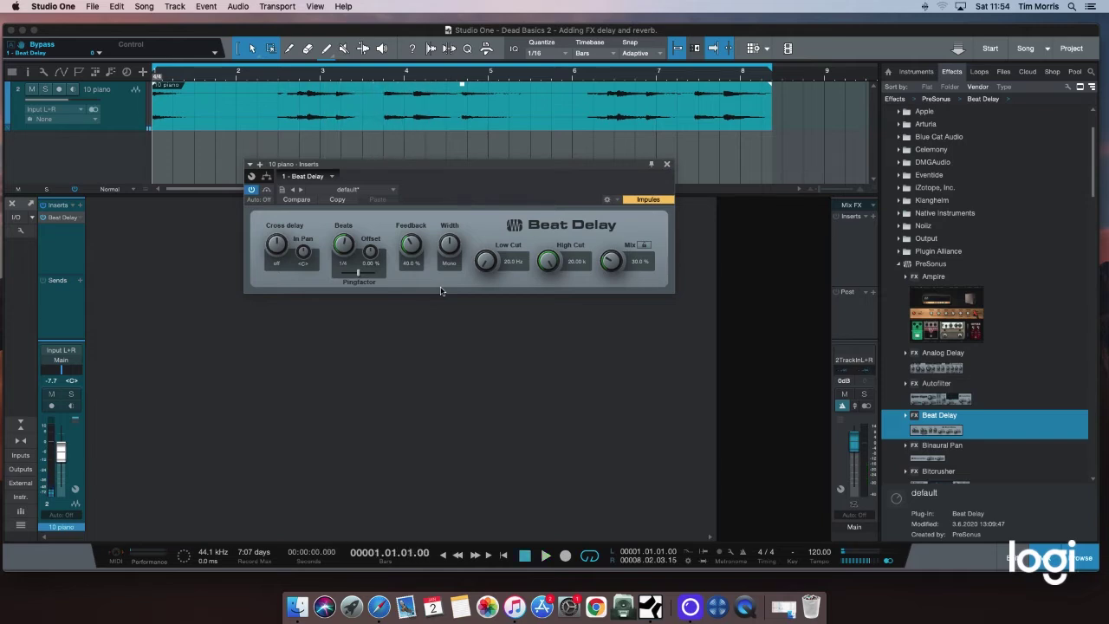
left_click_drag(461, 163, 447, 159)
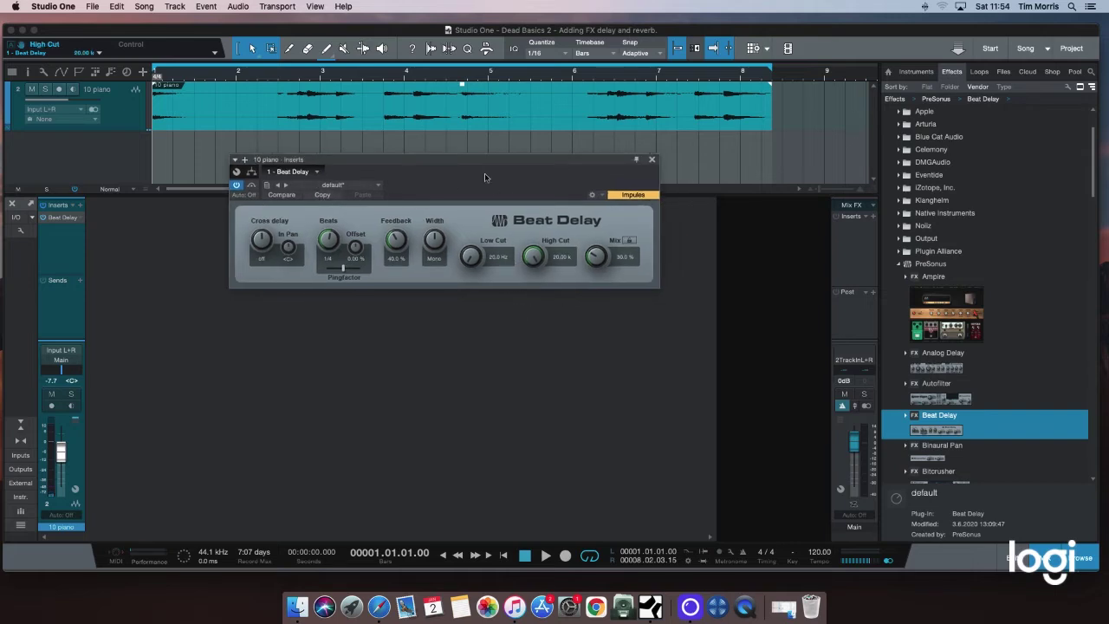
mouse_move(476, 164)
left_mouse_down()
mouse_move(464, 161)
mouse_move(488, 162)
left_mouse_up()
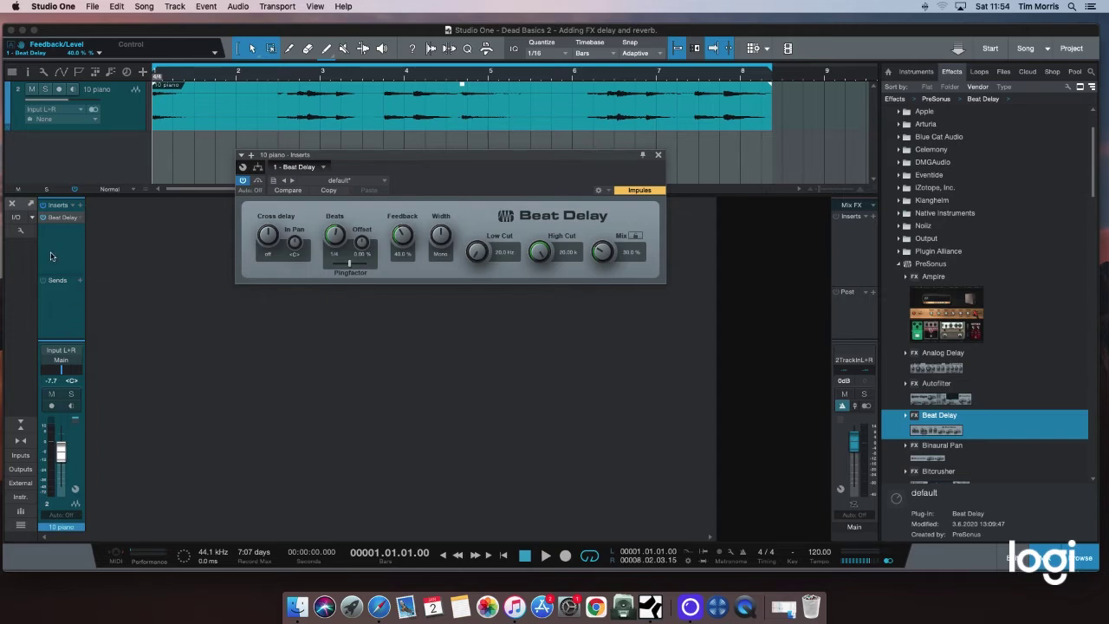
left_click_drag(499, 158, 483, 156)
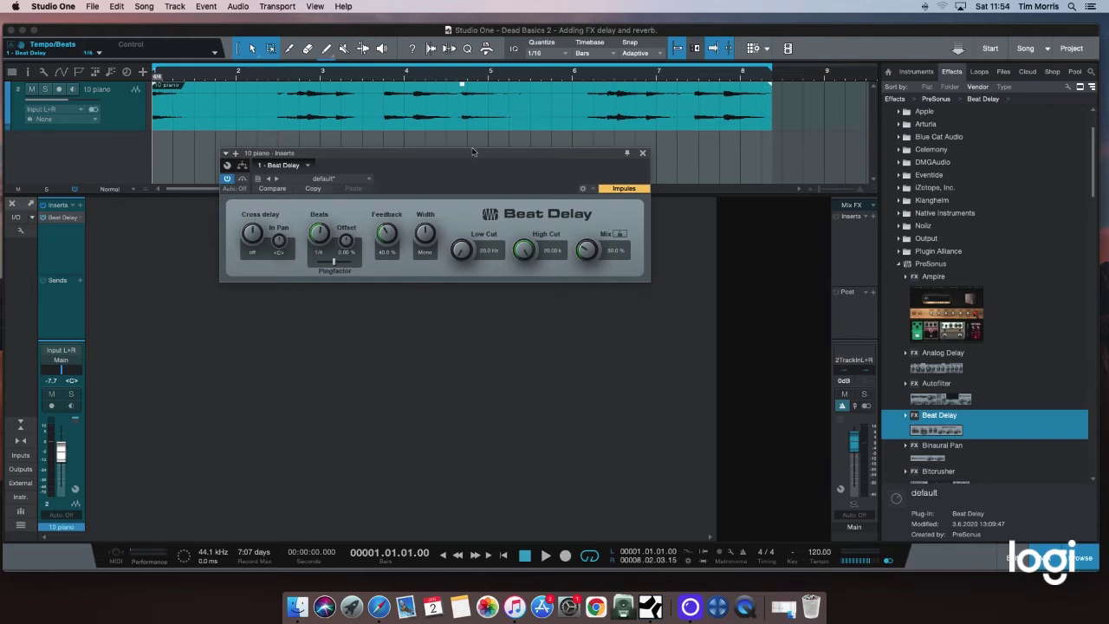
left_click_drag(466, 156, 457, 158)
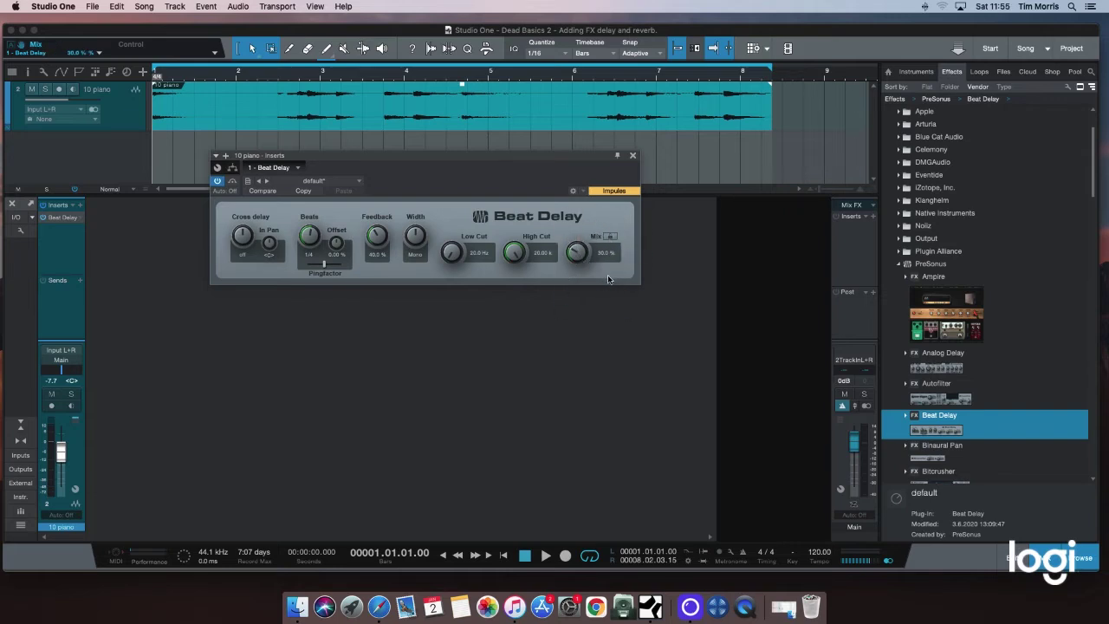
Vary the Beat Delay's mix amount during playback to compare dry and wet sound, finishing at 50 %
key("space")
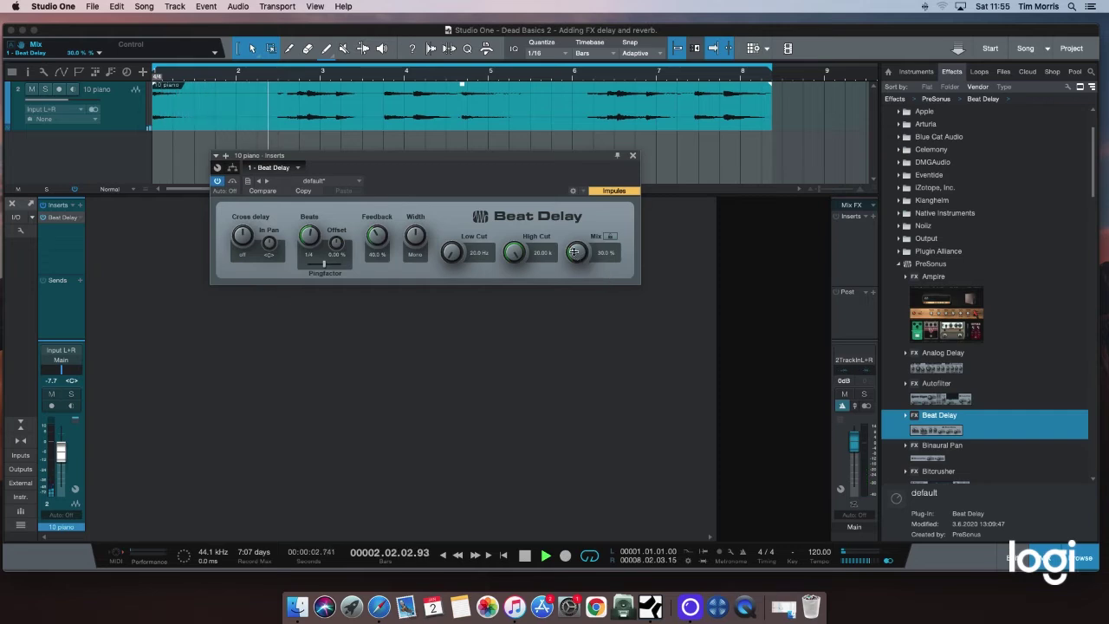
left_click_drag(575, 252, 578, 191)
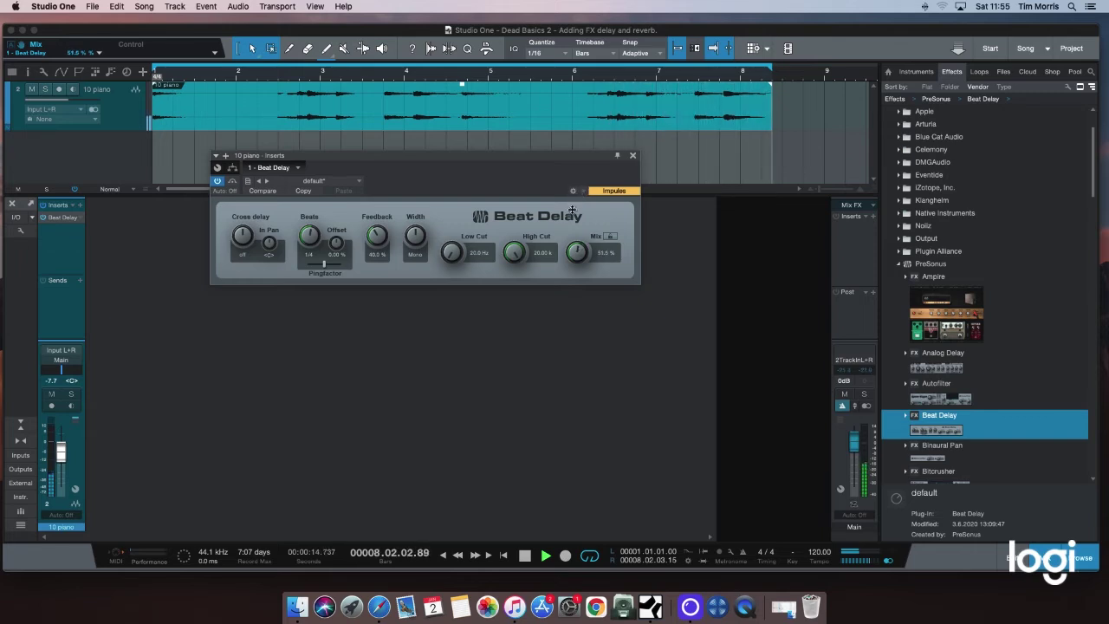
left_click_drag(578, 191, 581, 261)
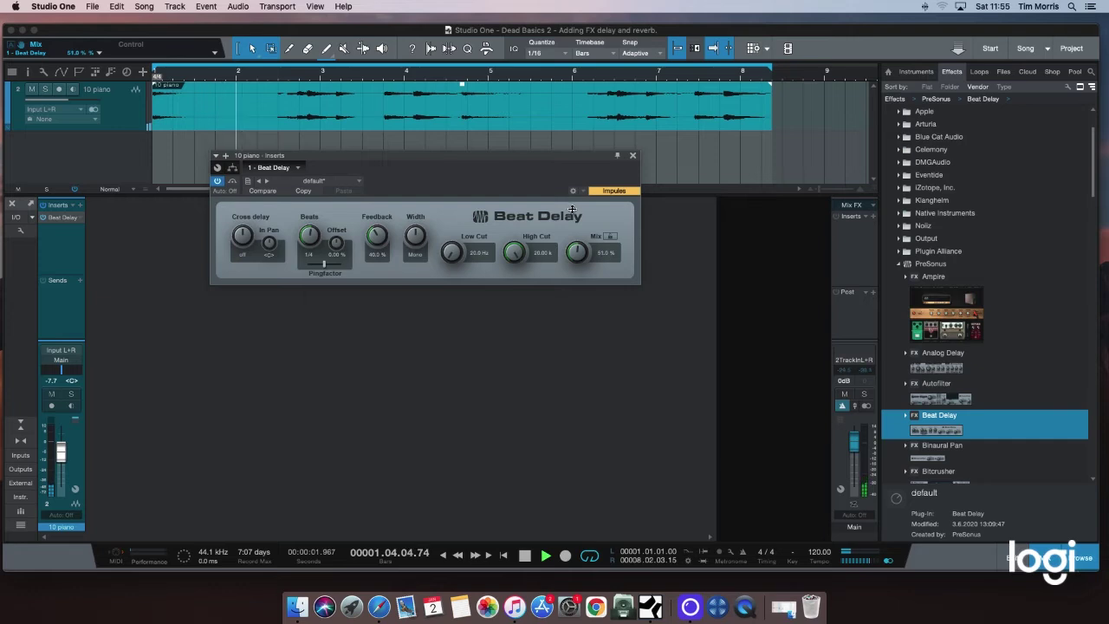
scroll(578, 259, "down", 1)
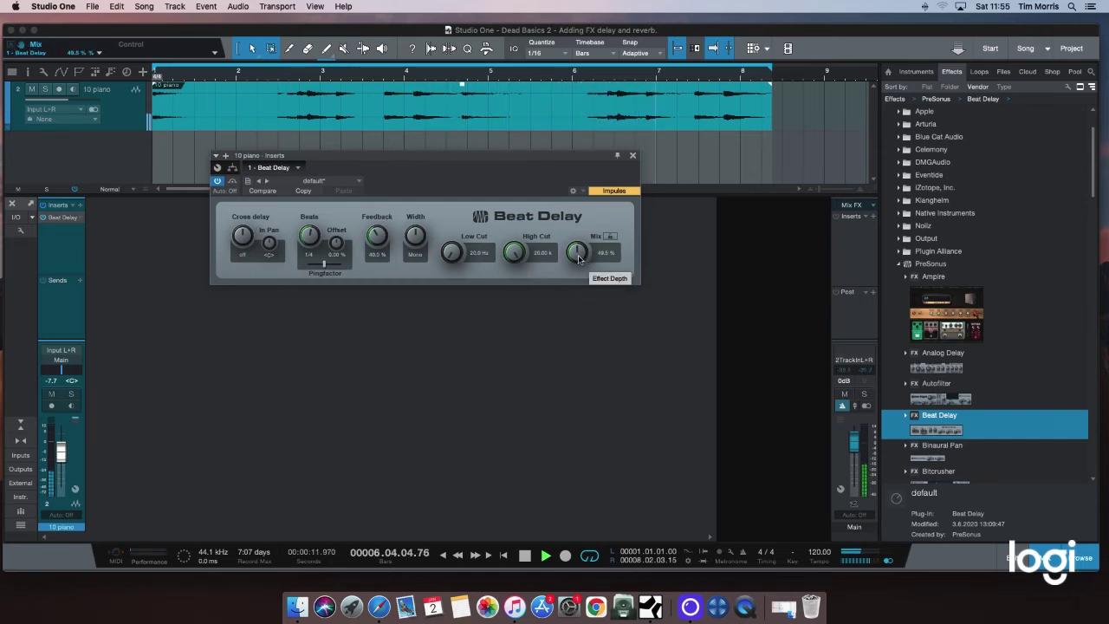
left_click_drag(577, 254, 574, 213)
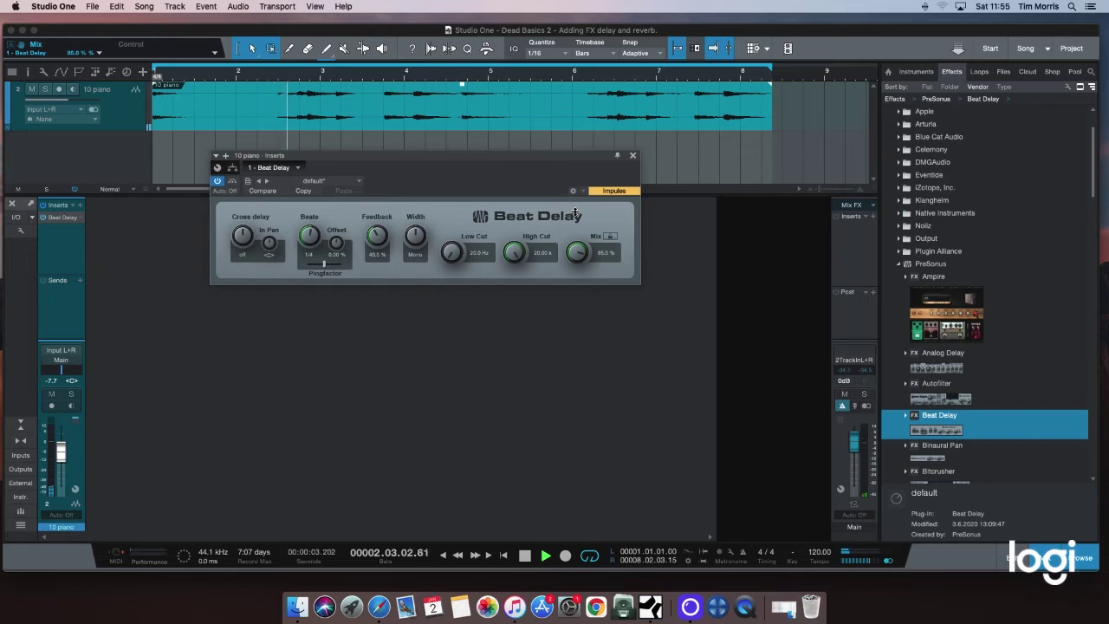
left_click_drag(575, 213, 564, 258)
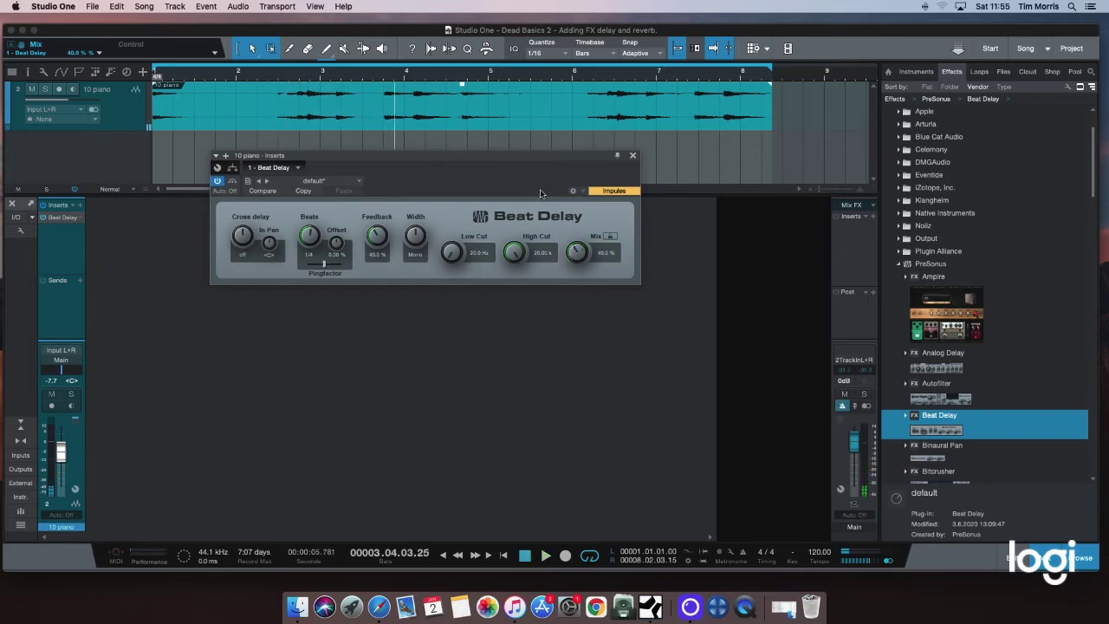
left_click_drag(511, 159, 507, 159)
left_click_drag(573, 258, 574, 252)
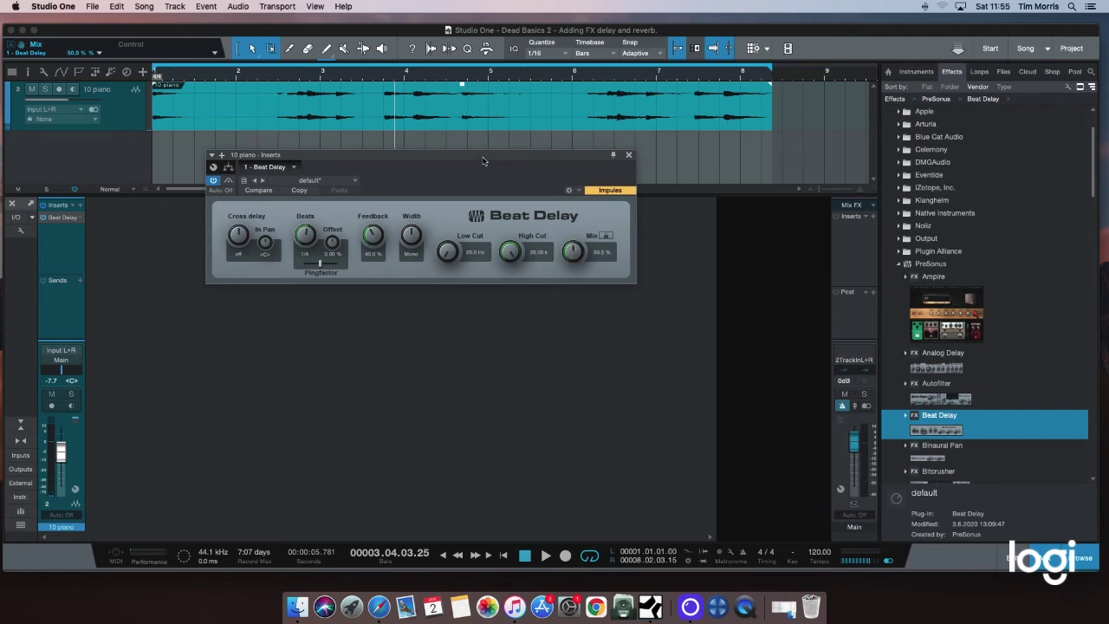
Close the Beat Delay window and remove the effect from the piano channel's inserts
left_click(627, 158)
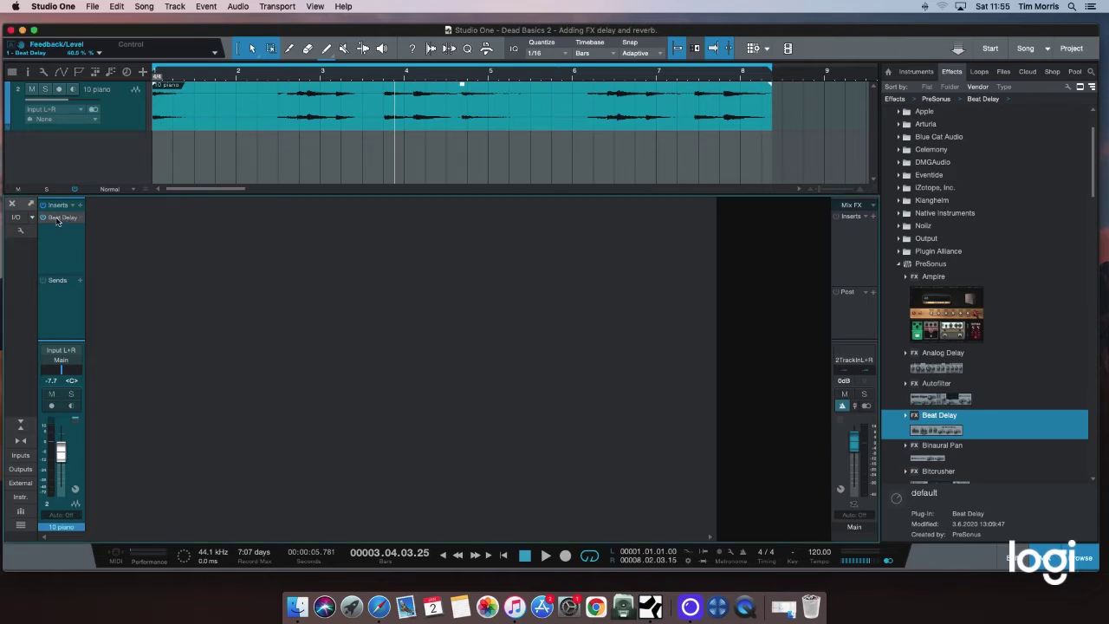
right_click(55, 220)
left_click(70, 326)
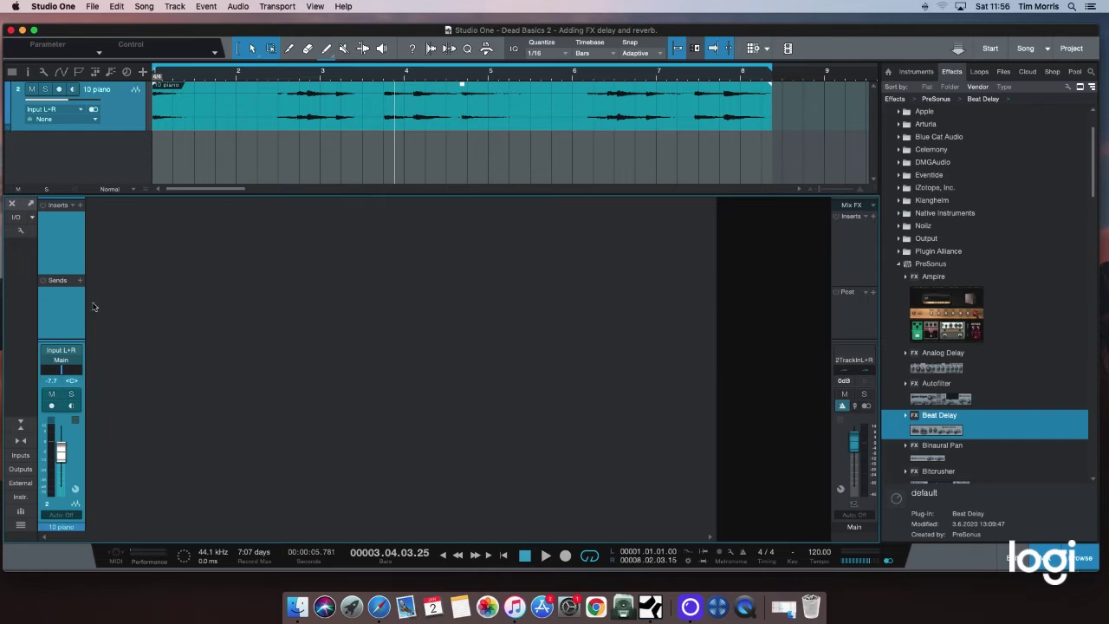
Add an FX channel as a send from the piano channel and play the track from the song start
left_click(80, 280)
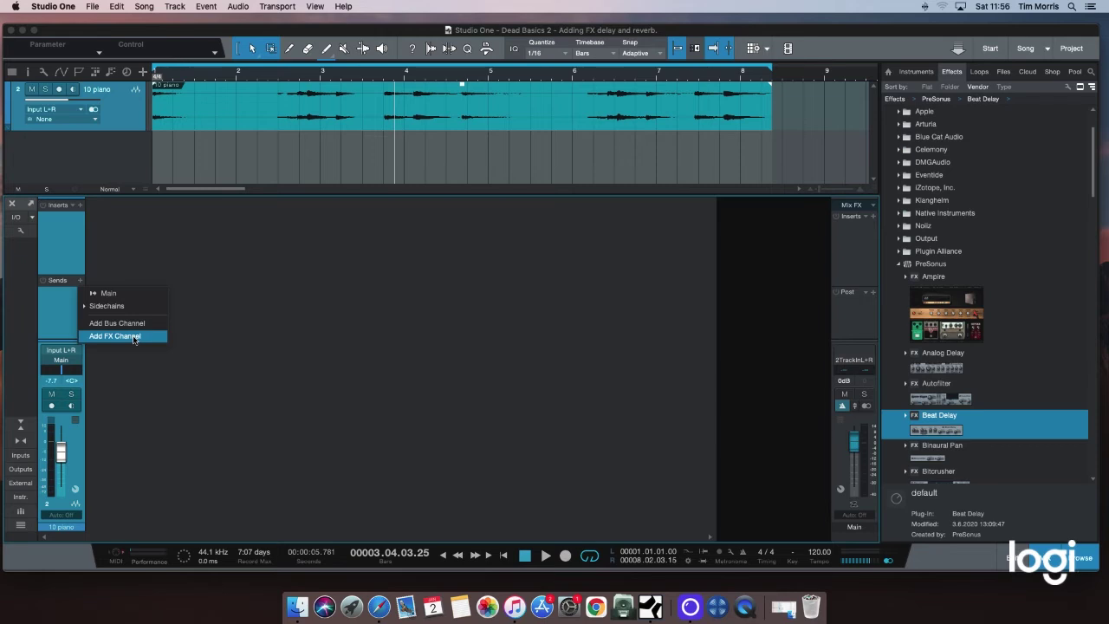
left_click(134, 338)
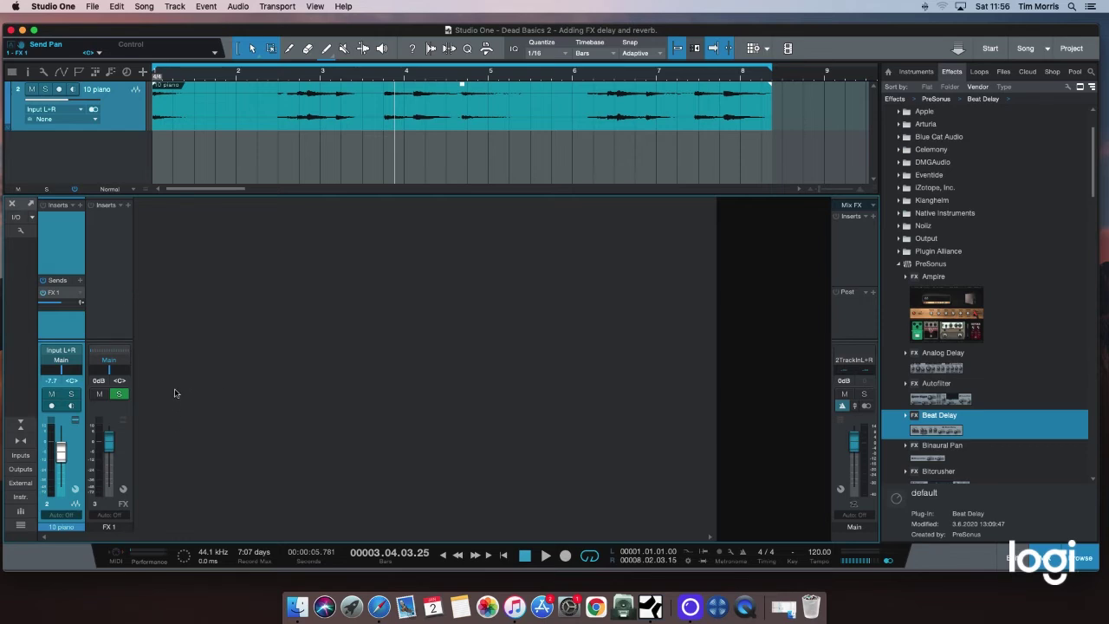
key("comma")
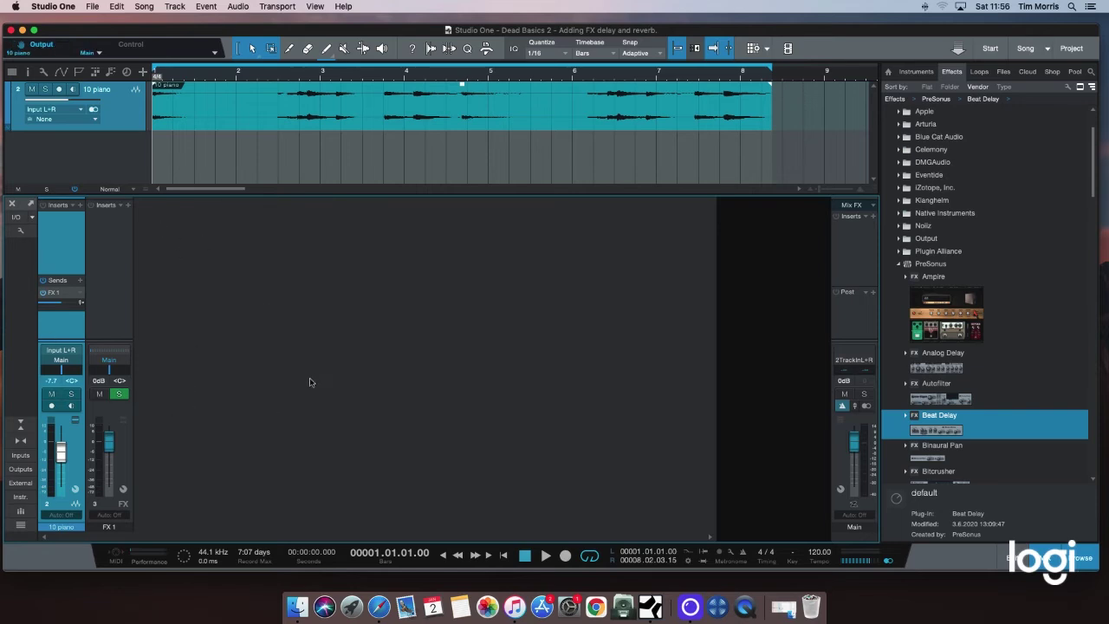
key("space")
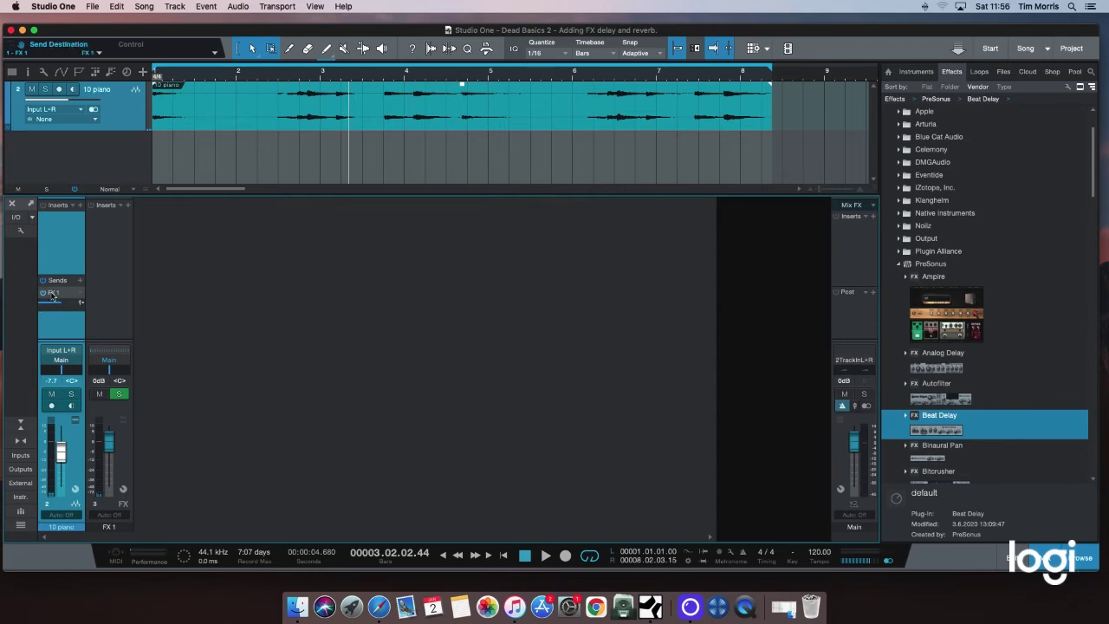
Adjust the piano channel's send level to FX 1 while playing the track
mouse_move(64, 306)
left_mouse_down()
mouse_move(42, 309)
mouse_move(57, 304)
left_mouse_up()
key("space")
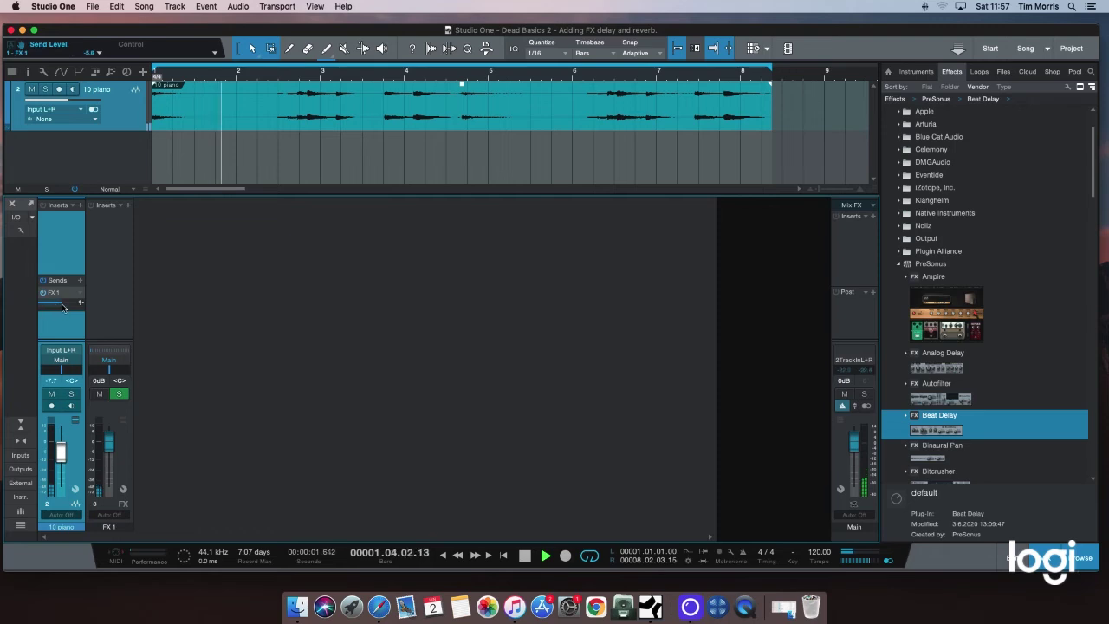
mouse_move(68, 306)
left_click_drag(67, 307, 61, 305)
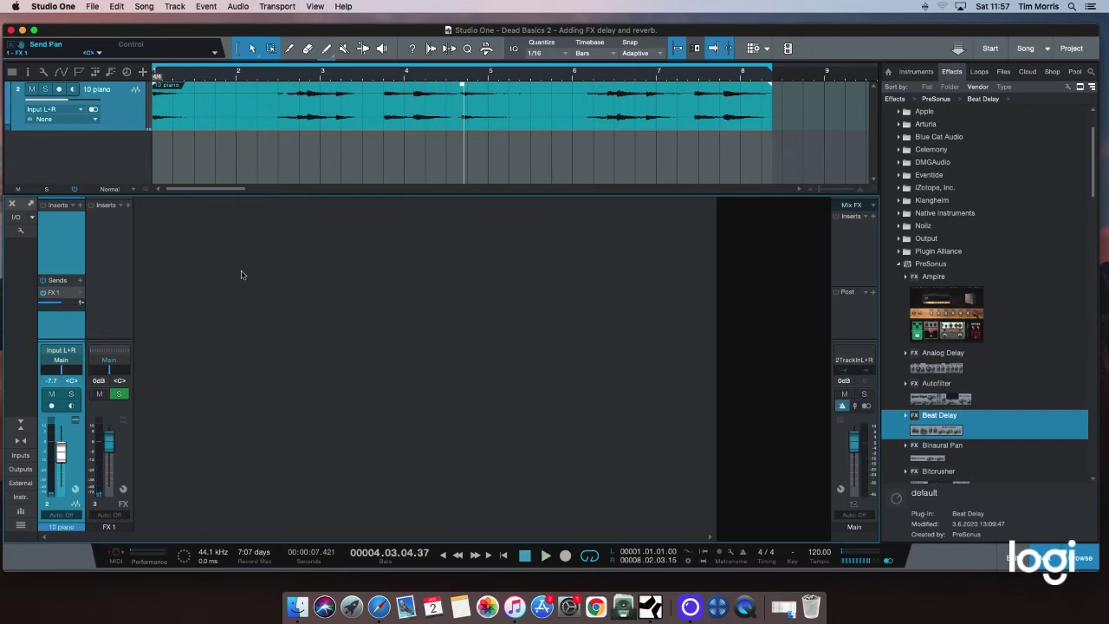
Insert a Beat Delay on the FX 1 channel and hide the effects browser
left_click(128, 206)
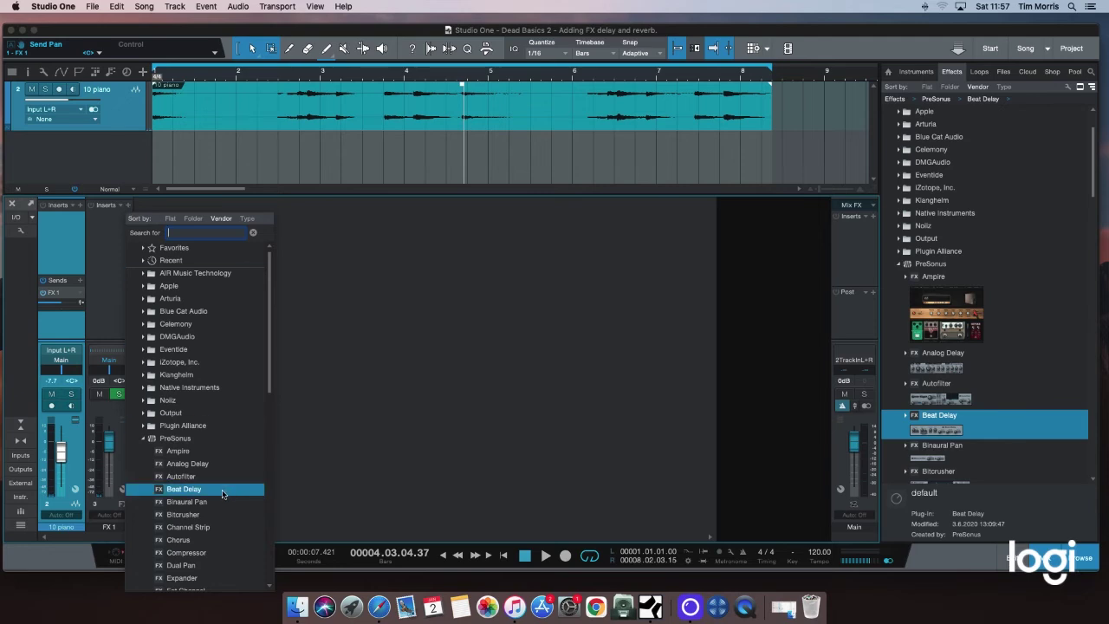
left_click(342, 415)
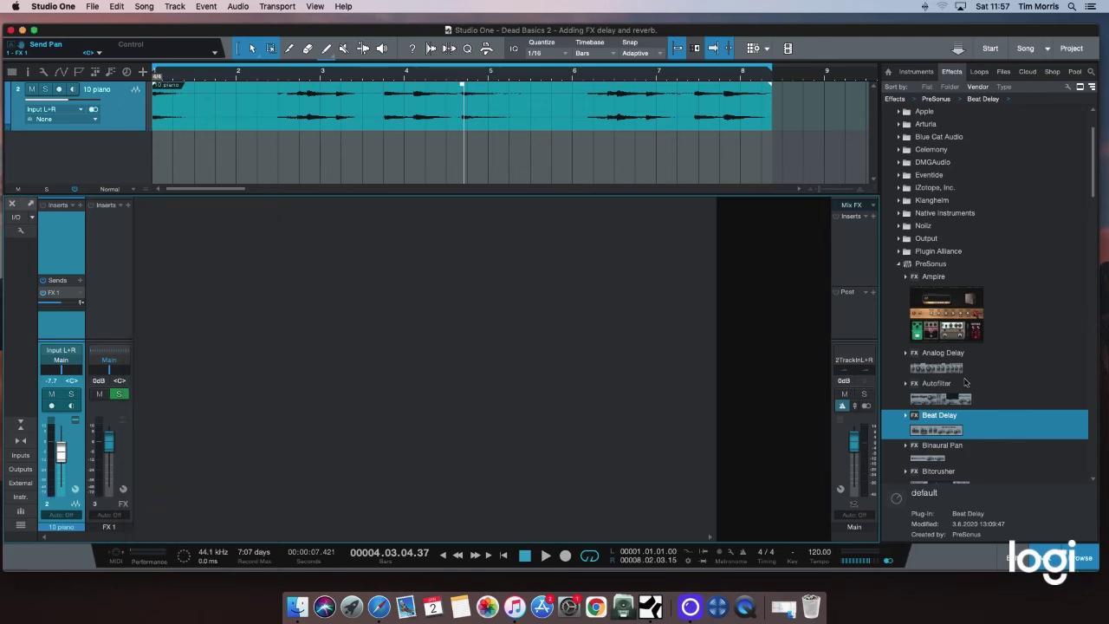
left_click_drag(967, 430, 108, 248)
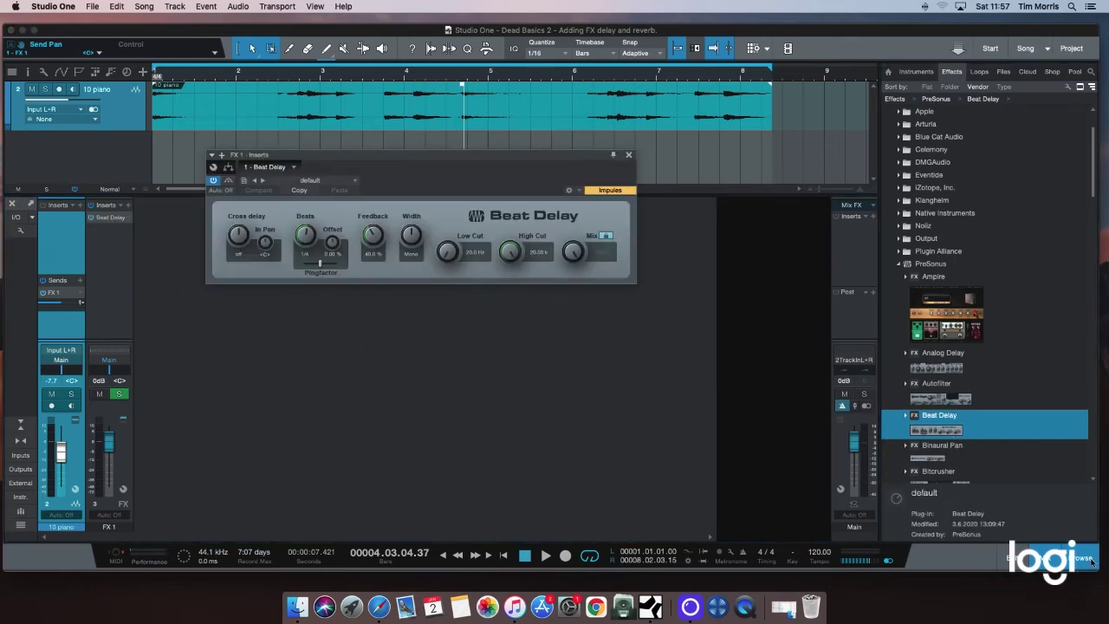
left_click(1083, 558)
left_click_drag(506, 177, 539, 176)
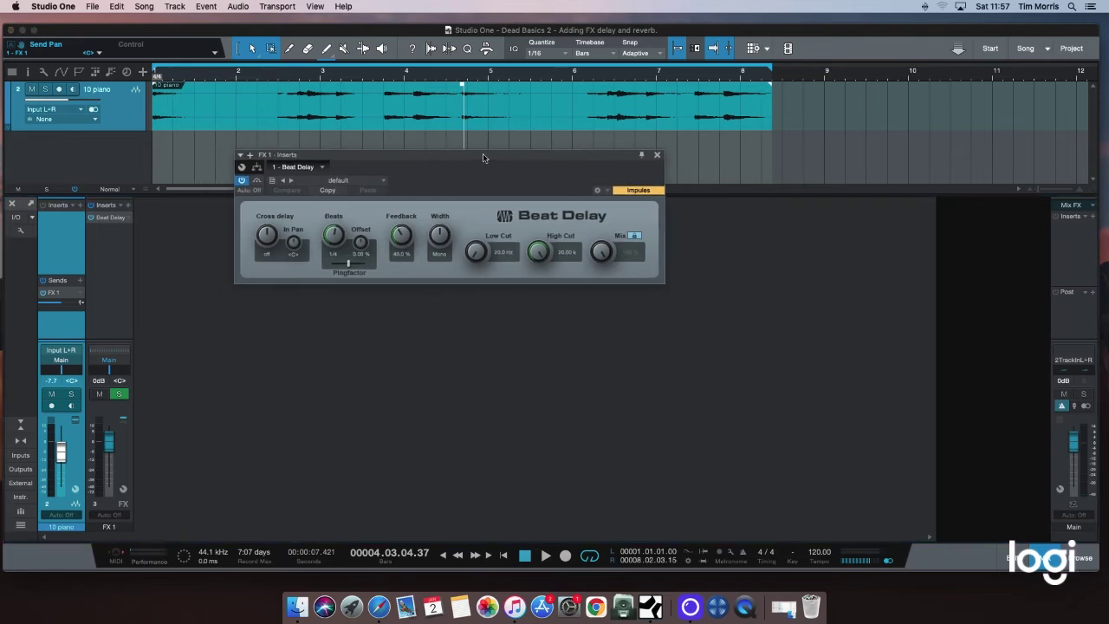
Play the piano through the FX 1 delay and lower the piano channel's volume to -11.2 dB
key("space")
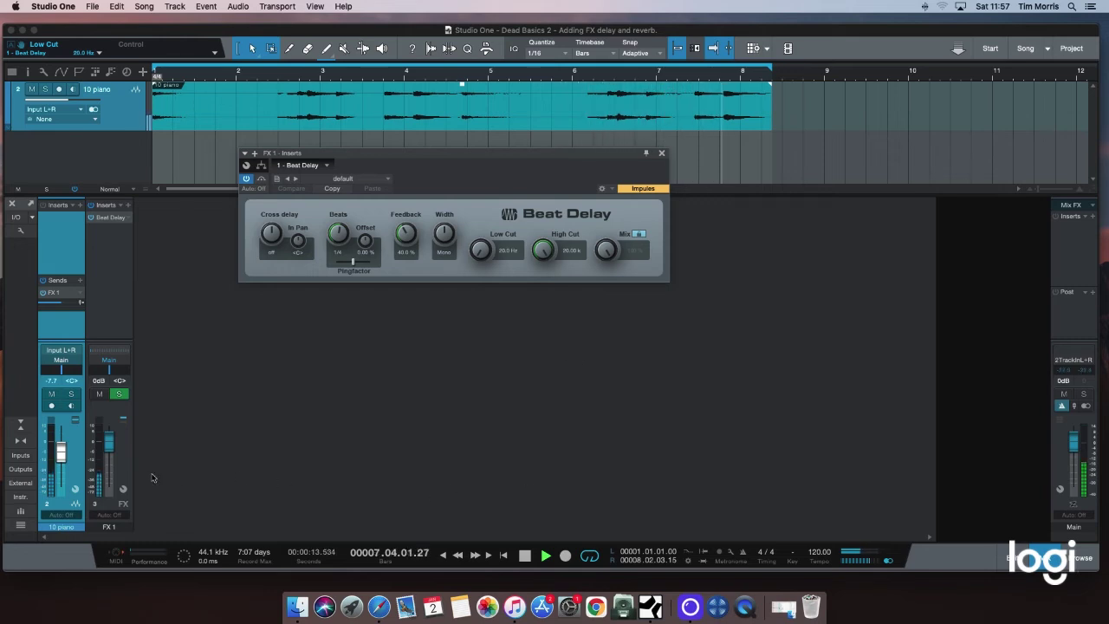
left_click_drag(61, 452, 61, 465)
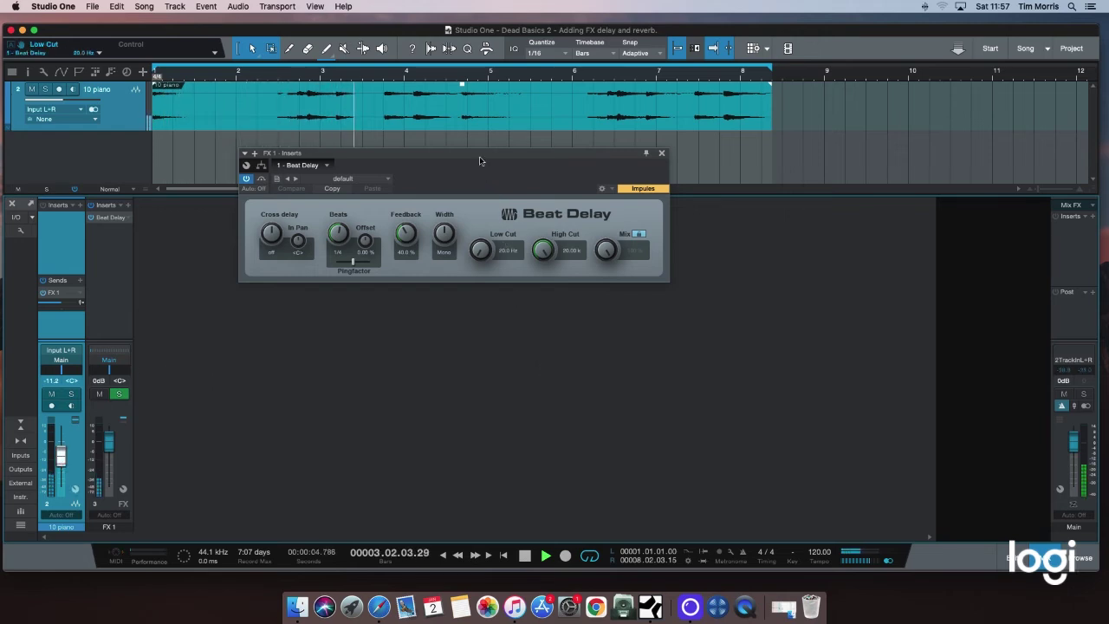
left_click_drag(480, 161, 491, 153)
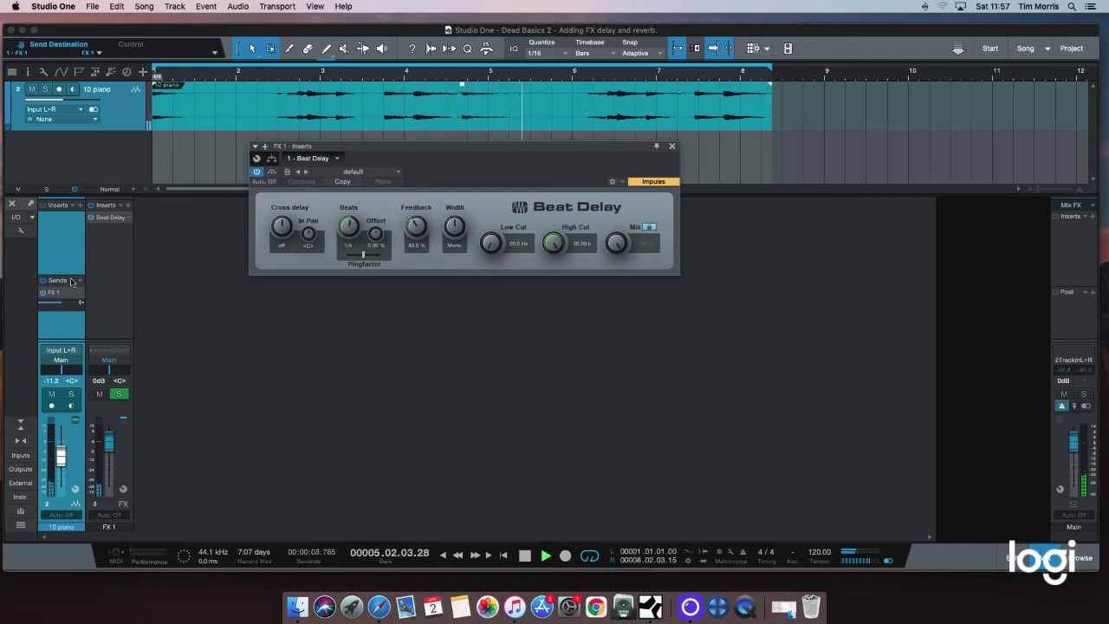
Adjust the send level to FX 1, stop playback, and set the volumes to -2.2 dB for the piano and -3.0 dB for FX 1
mouse_move(62, 303)
left_mouse_down()
mouse_move(40, 306)
mouse_move(71, 306)
mouse_move(58, 308)
left_mouse_up()
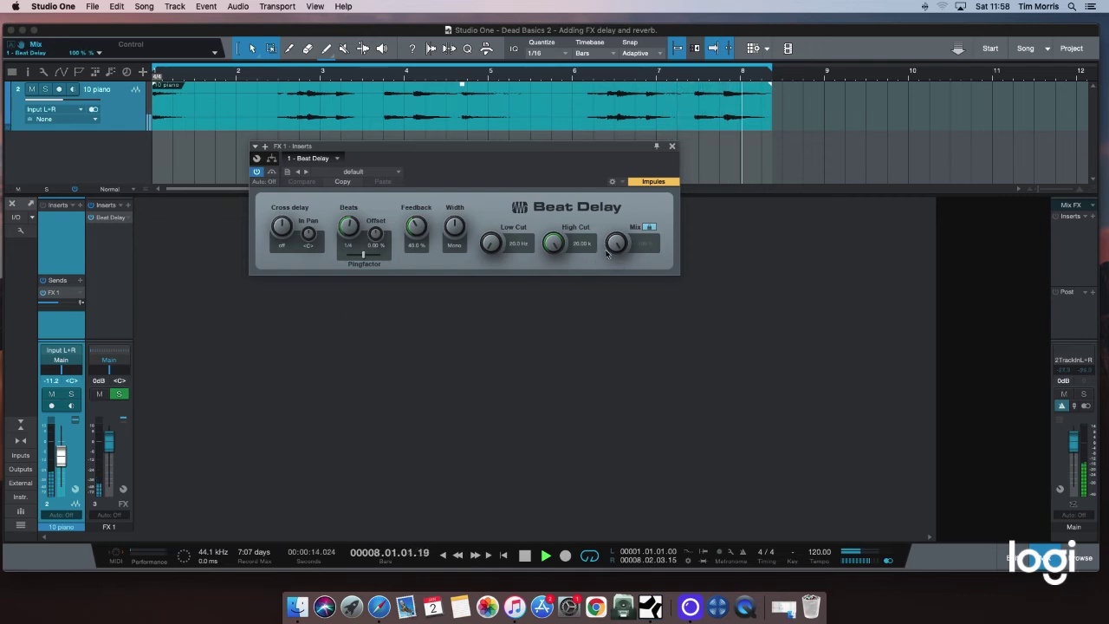
key("space")
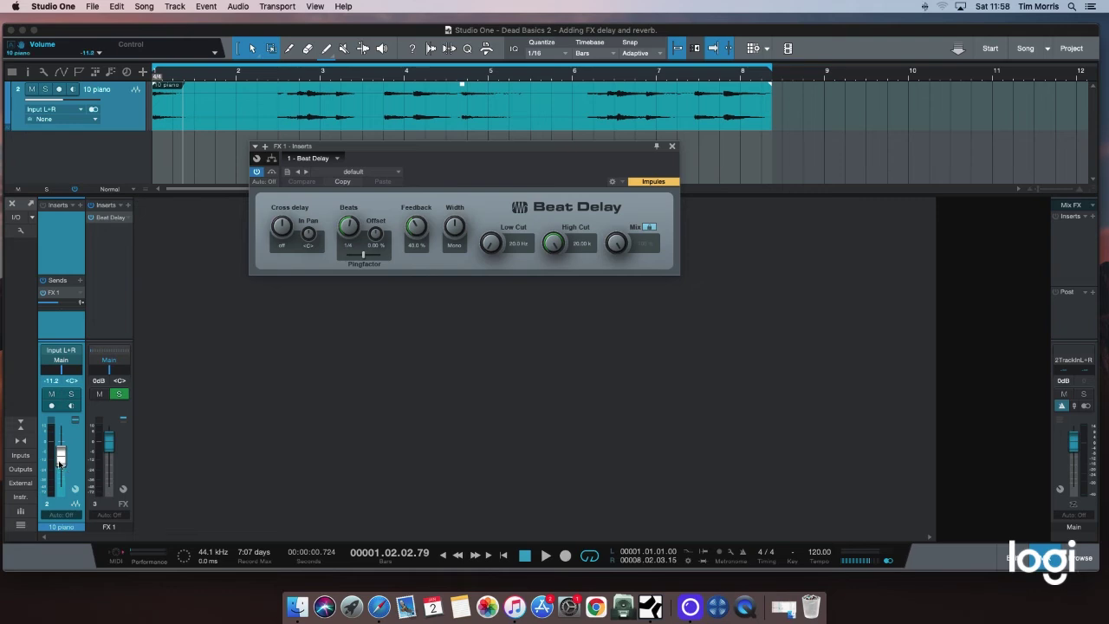
left_click_drag(60, 462, 108, 449)
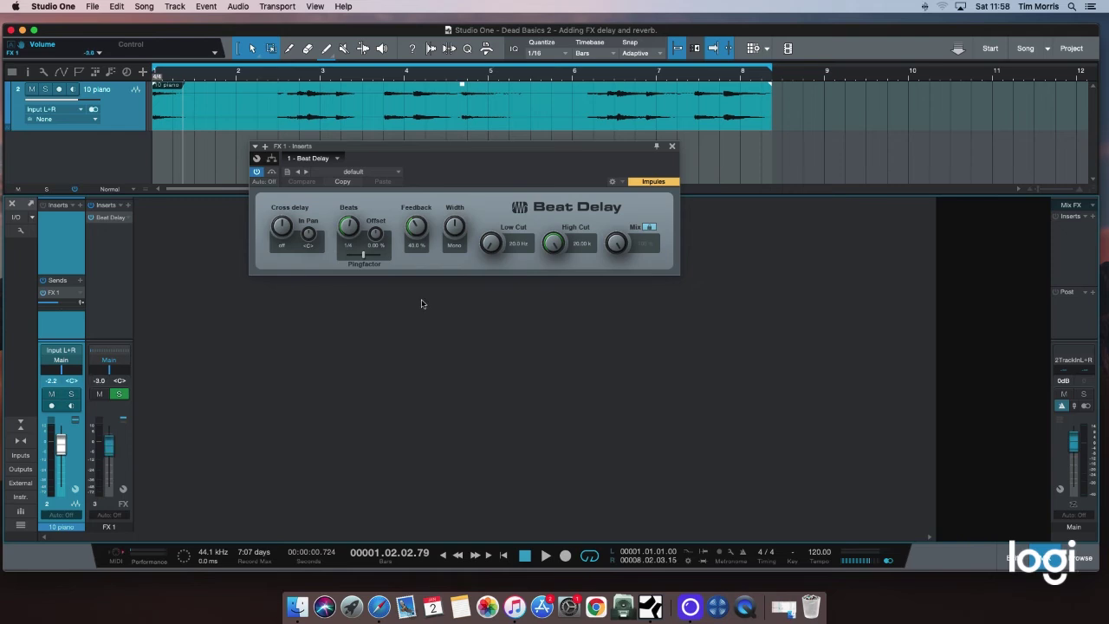
Balance the delay during playback by setting the FX 1 volume to -0.5 dB and lowering the Beat Delay feedback and the piano's send level
key("space")
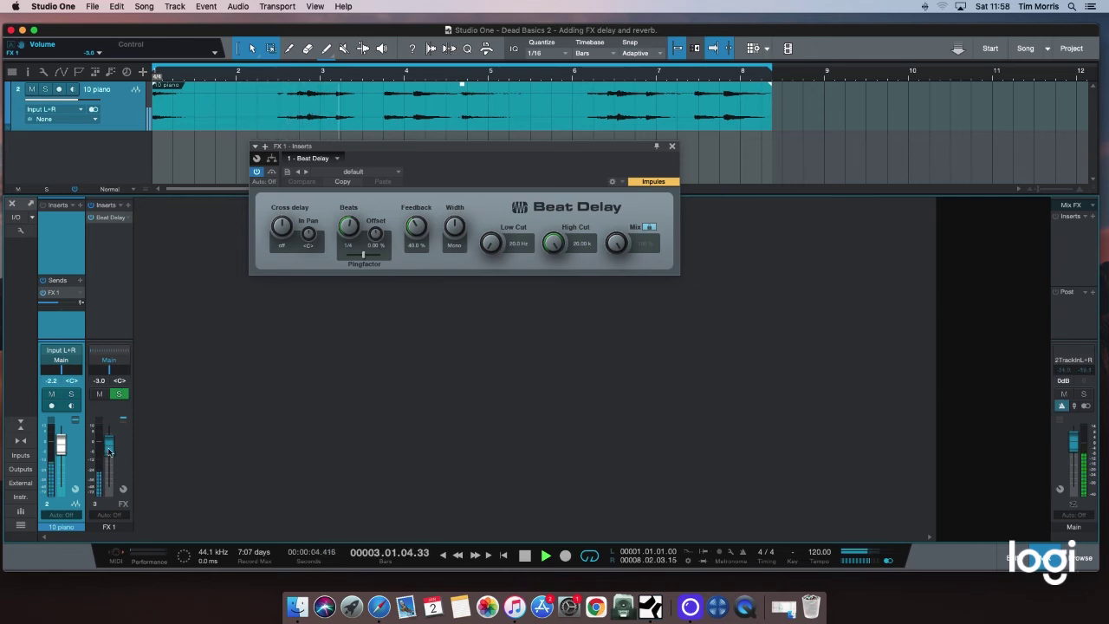
mouse_move(109, 451)
left_mouse_down()
mouse_move(112, 493)
mouse_move(110, 448)
left_mouse_up()
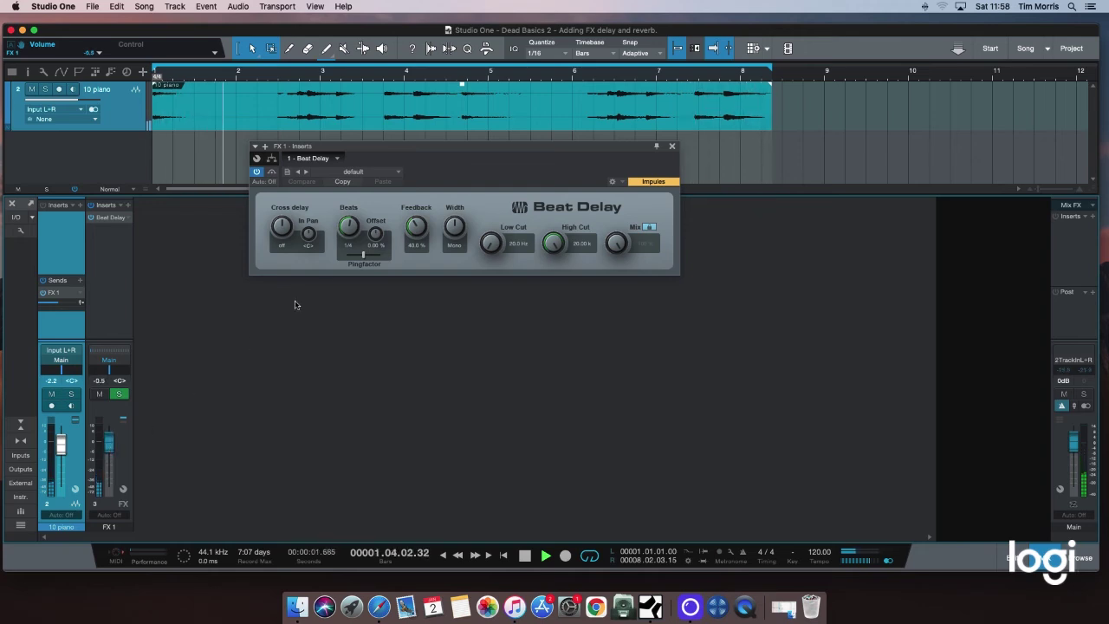
left_click_drag(416, 227, 416, 242)
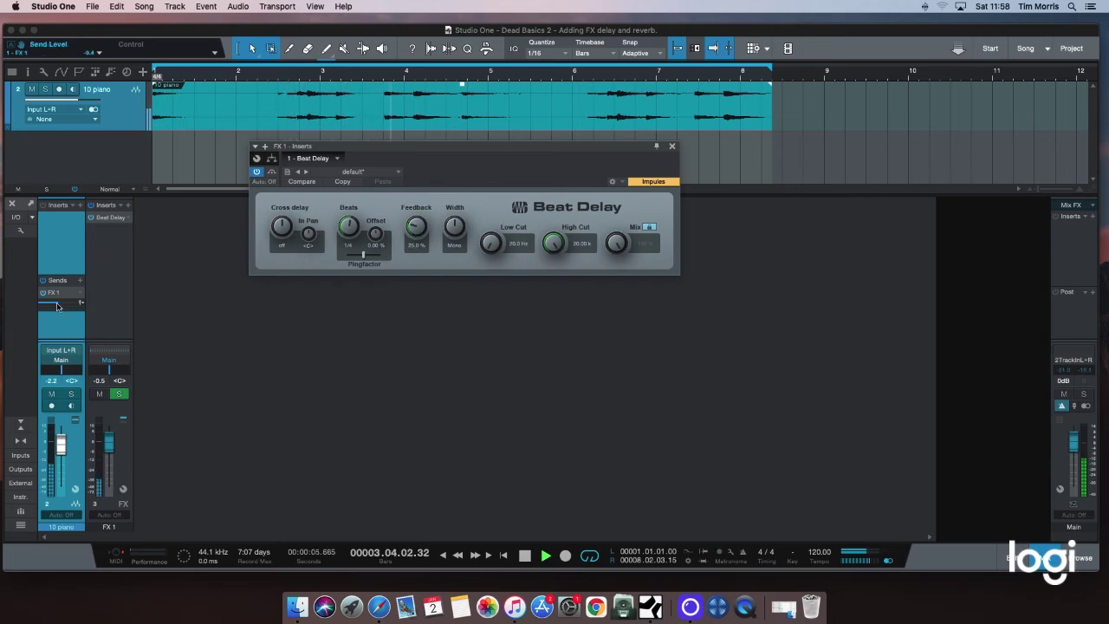
left_click_drag(57, 306, 53, 306)
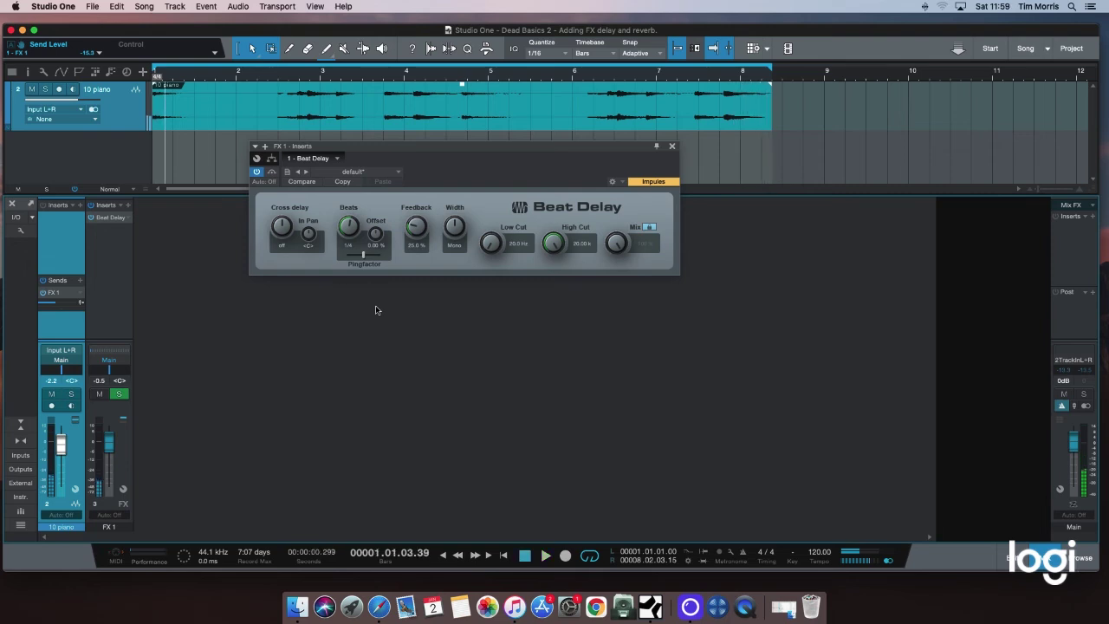
Set the FX 1 channel volume to -0.9 dB and close the Beat Delay window
left_click_drag(434, 153, 422, 153)
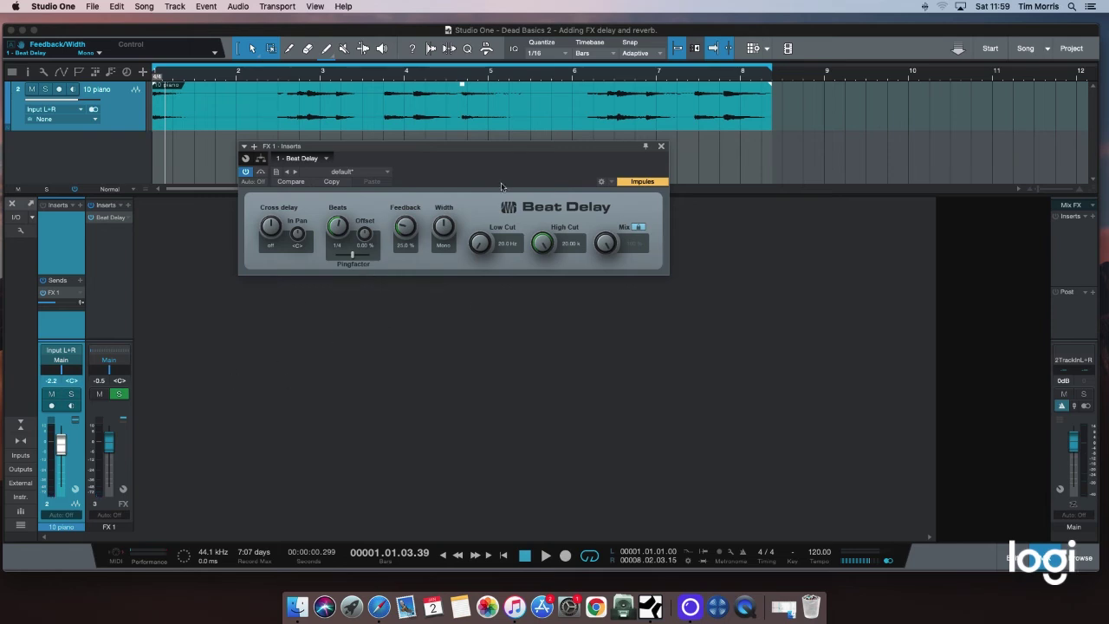
left_click_drag(485, 155, 489, 156)
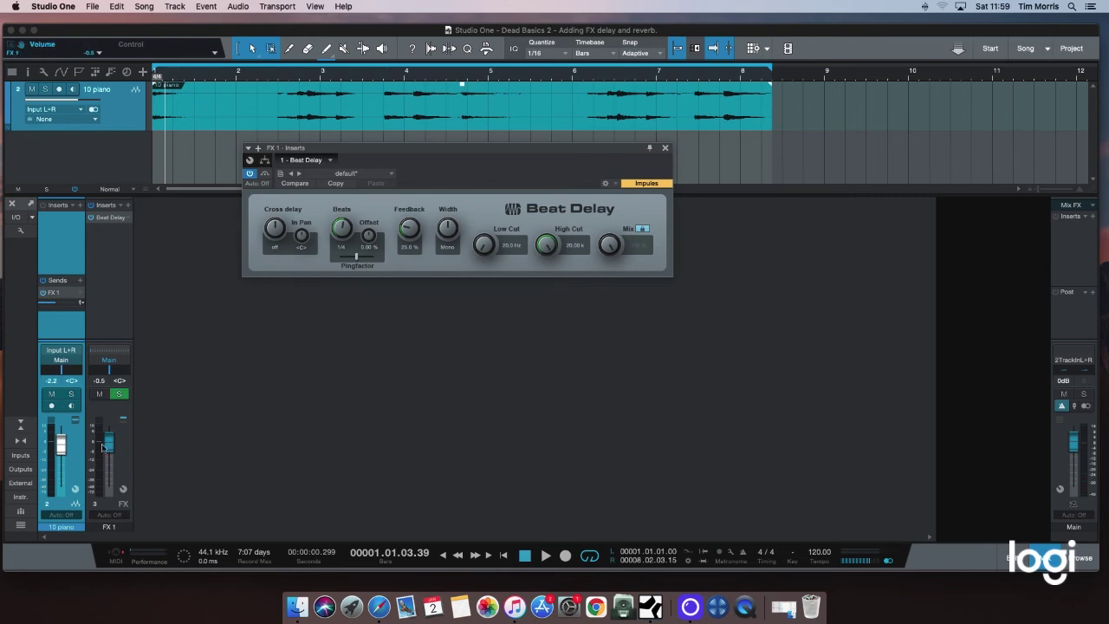
scroll(111, 449, "up", 2)
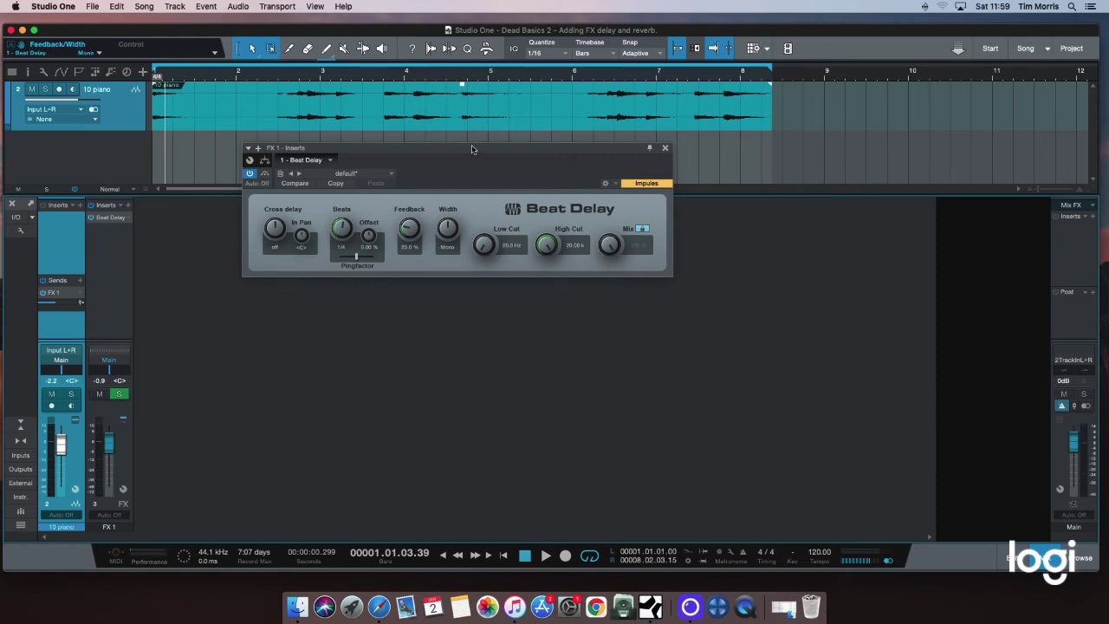
left_click_drag(470, 154, 475, 156)
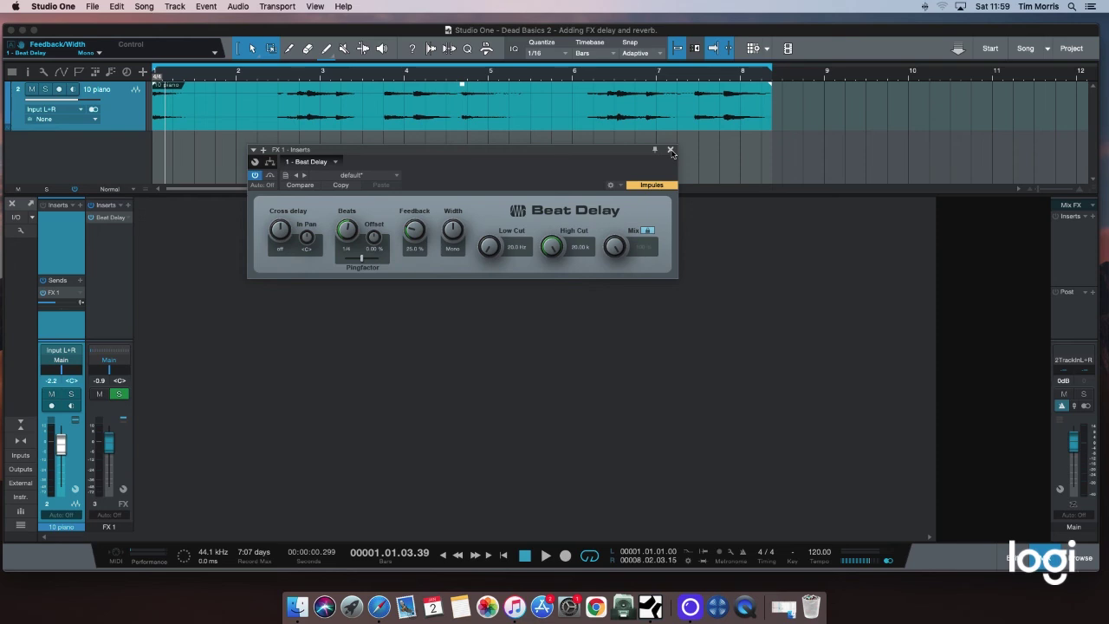
left_click(671, 151)
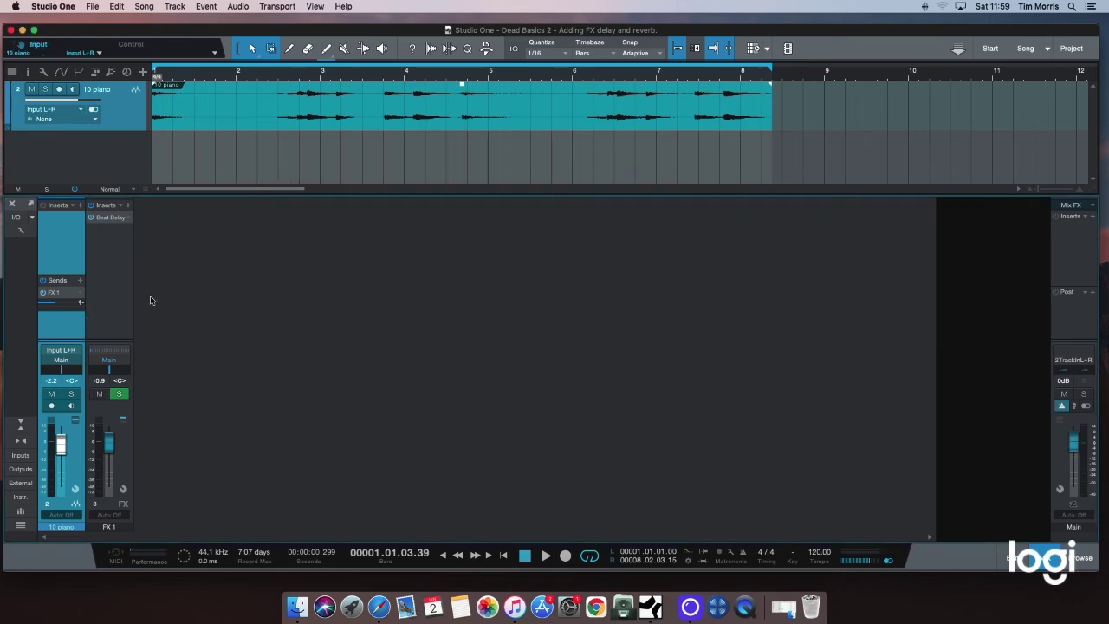
Make a complete duplicate of the 10 piano track, including its send to FX 1
left_click(130, 362)
left_click(56, 331)
right_click(123, 126)
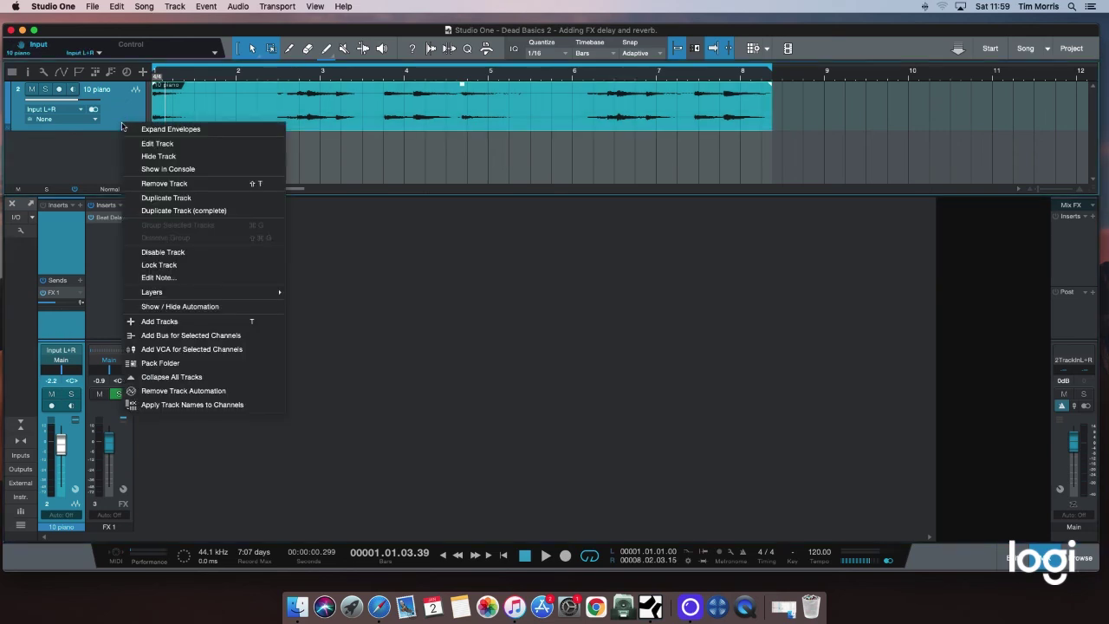
left_click(208, 211)
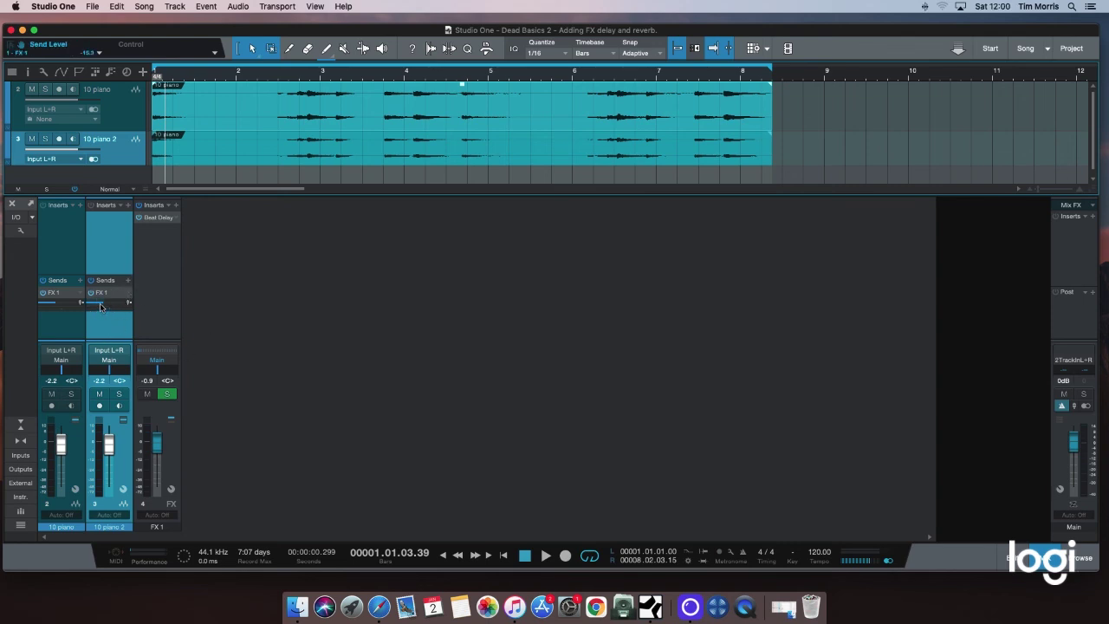
Examine which channels feed FX 1, selecting 10 piano and 10 piano 2 from its list of sources, and enlarge the arrangement area
mouse_move(101, 307)
left_click(140, 353)
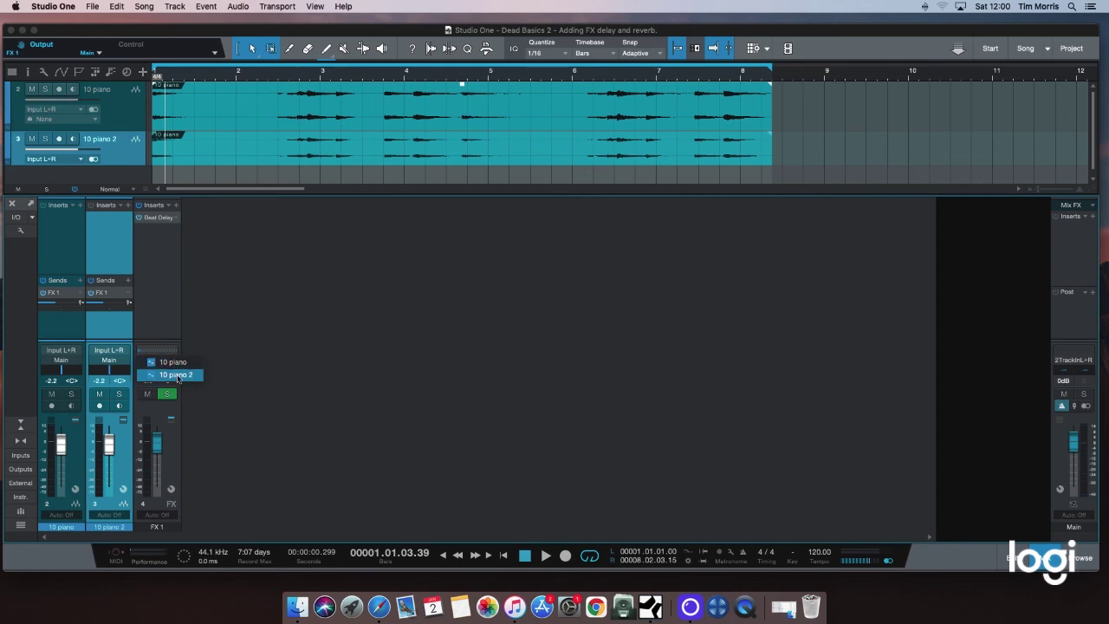
left_click(170, 362)
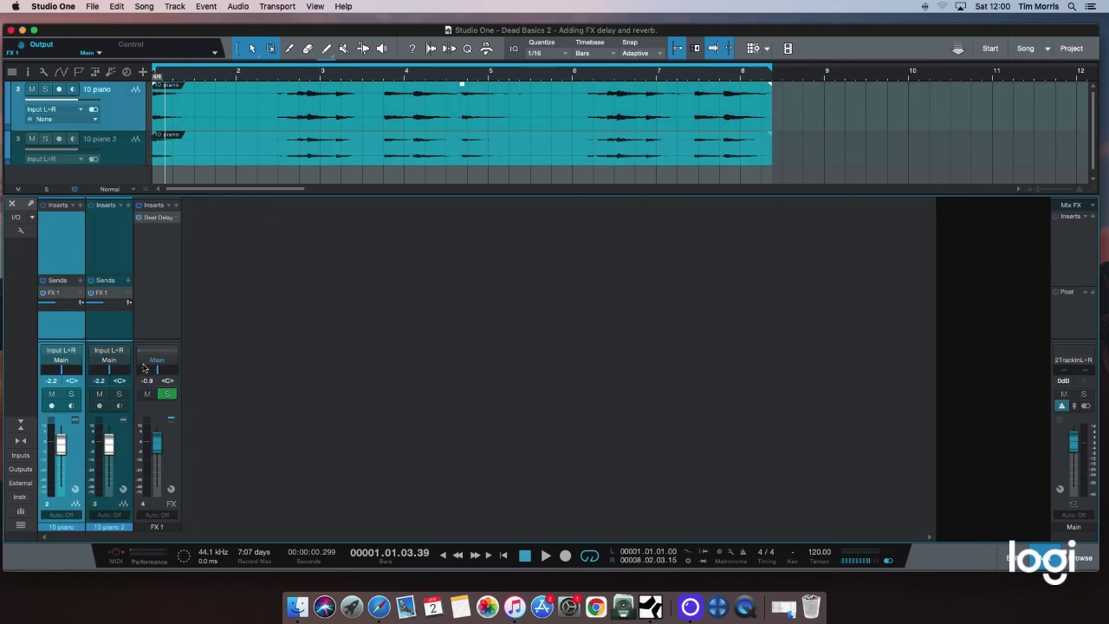
left_click(142, 355)
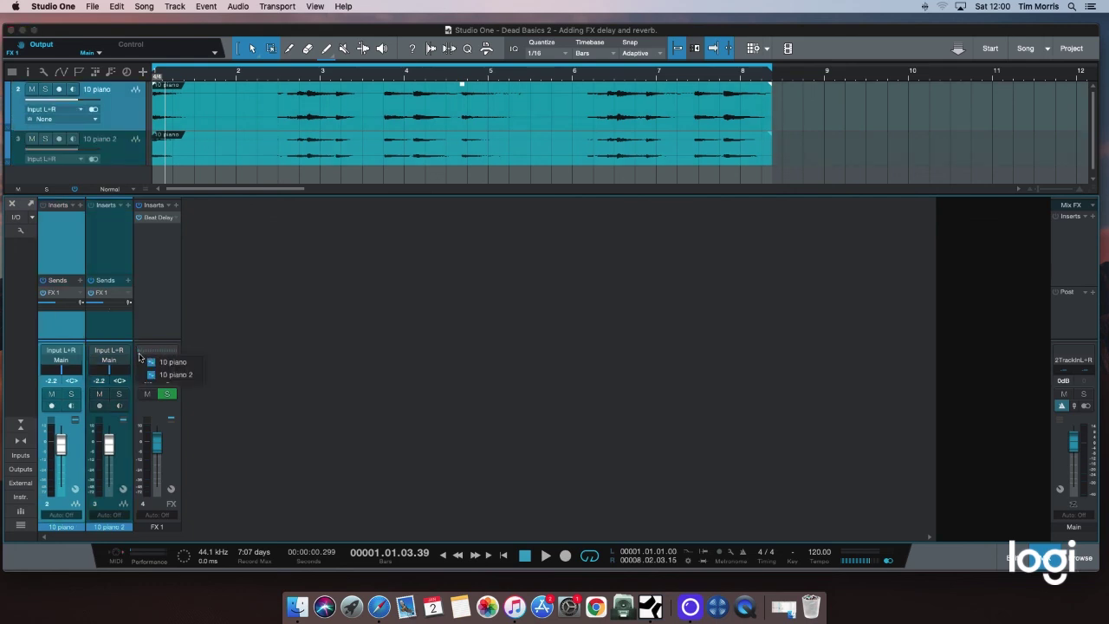
left_click(165, 375)
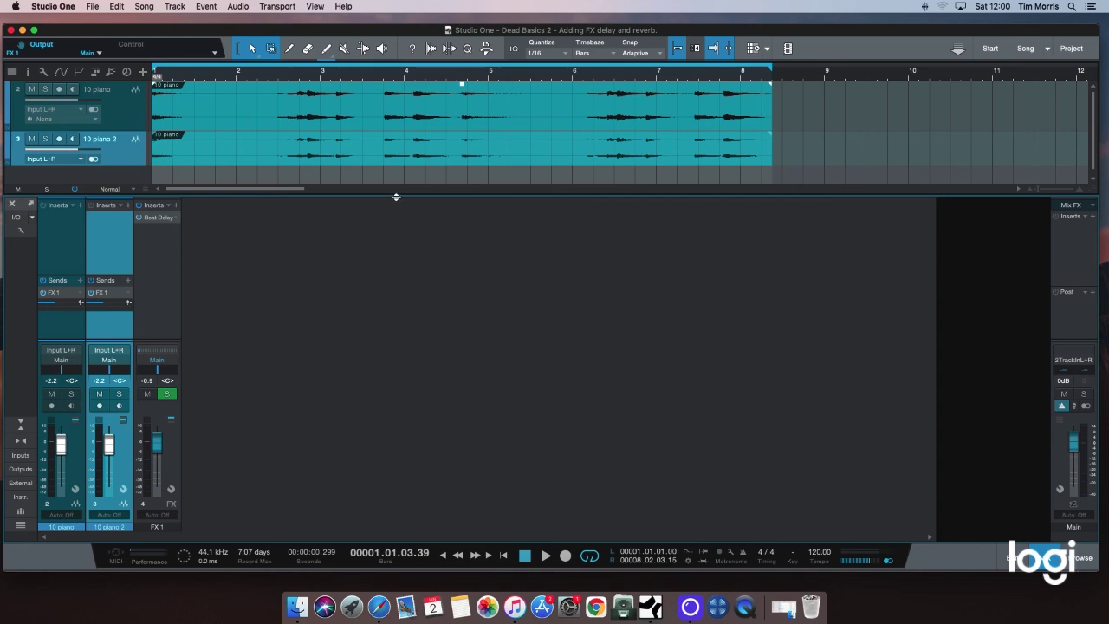
left_click_drag(396, 199, 396, 217)
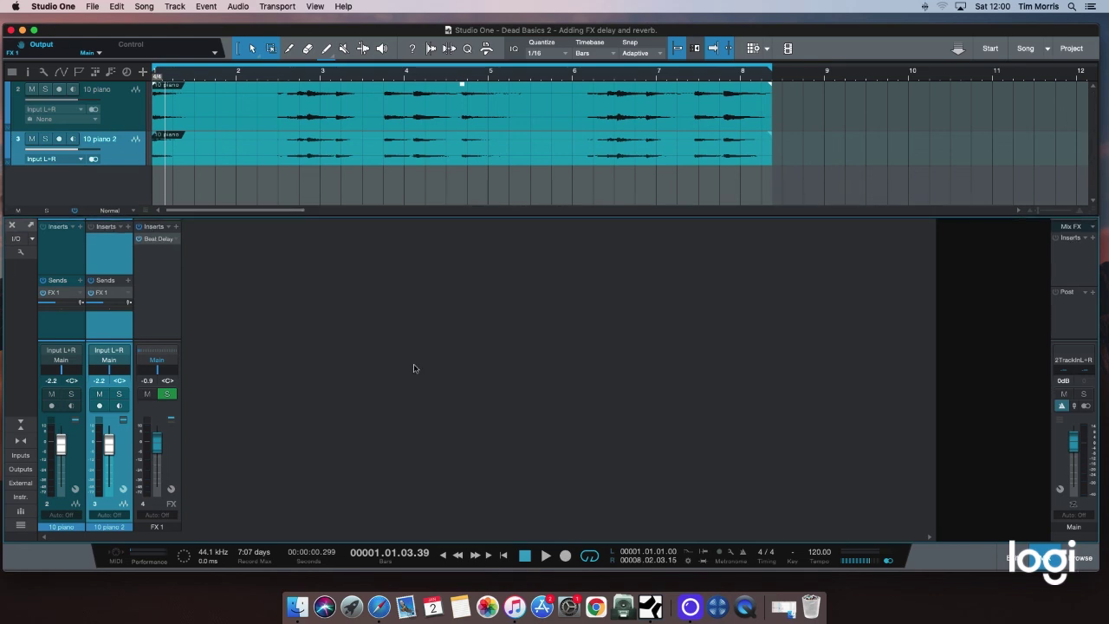